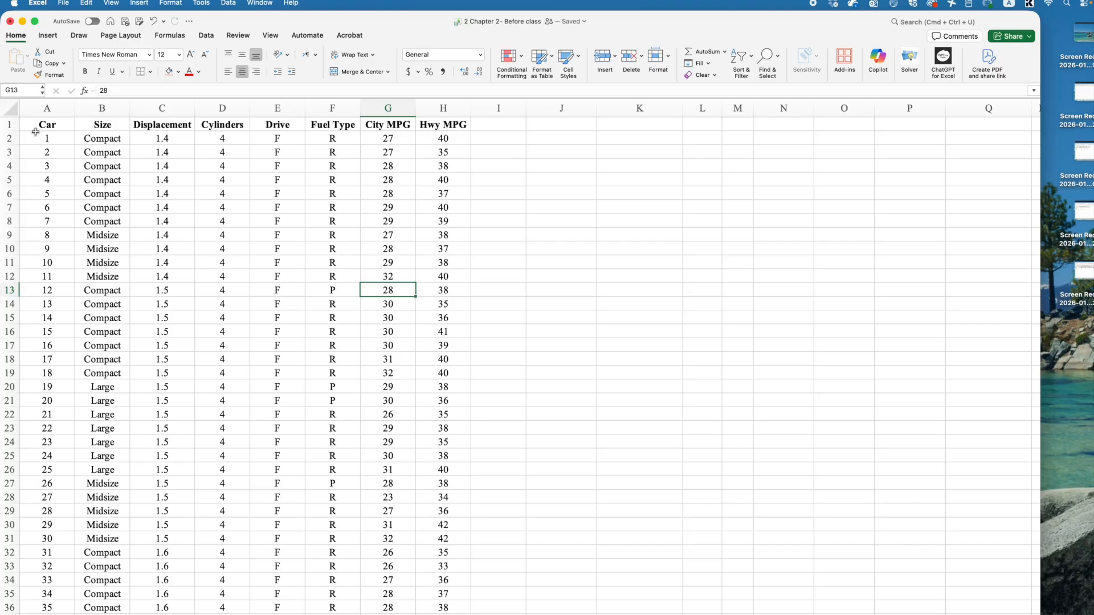
- Examine the fuel data table, looking over its header row, individual variable columns and car records
{"action": "left_click_drag", "start_coordinate": [30, 123], "coordinate": [422, 351]}
{"action": "left_click", "coordinate": [140, 207]}
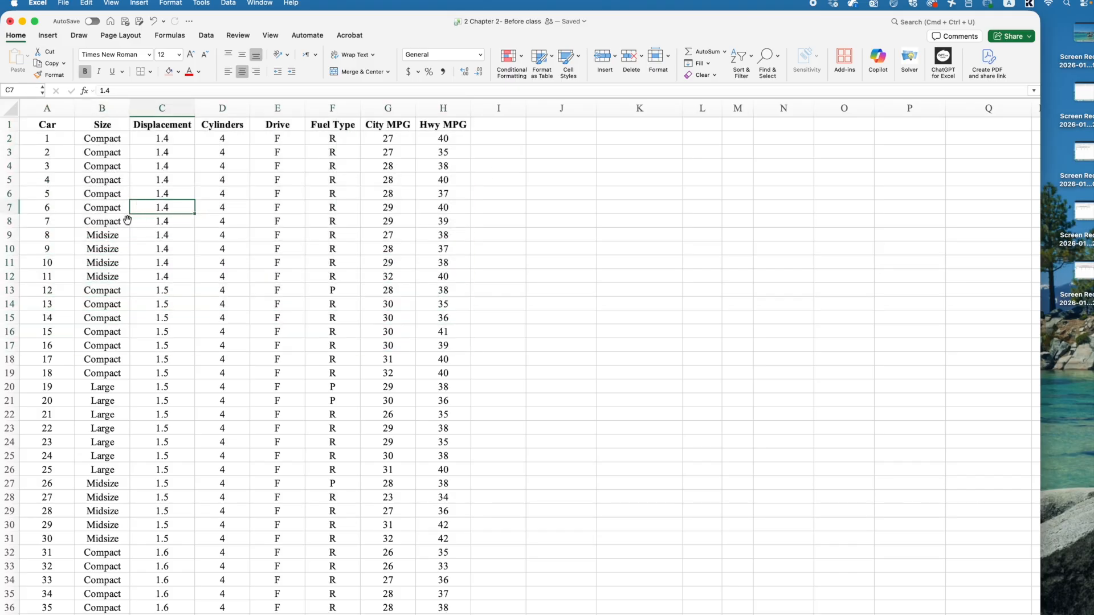
{"action": "left_click", "coordinate": [35, 122]}
{"action": "left_click_drag", "start_coordinate": [35, 122], "coordinate": [435, 121]}
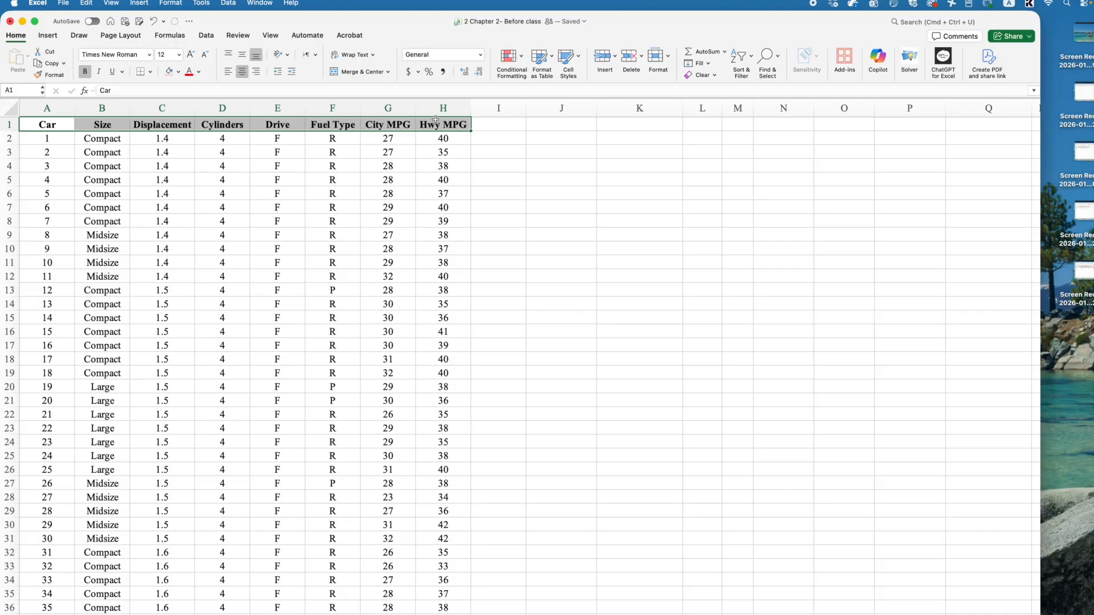
{"action": "left_click", "coordinate": [443, 107]}
{"action": "left_click", "coordinate": [387, 107]}
{"action": "left_click", "coordinate": [350, 107]}
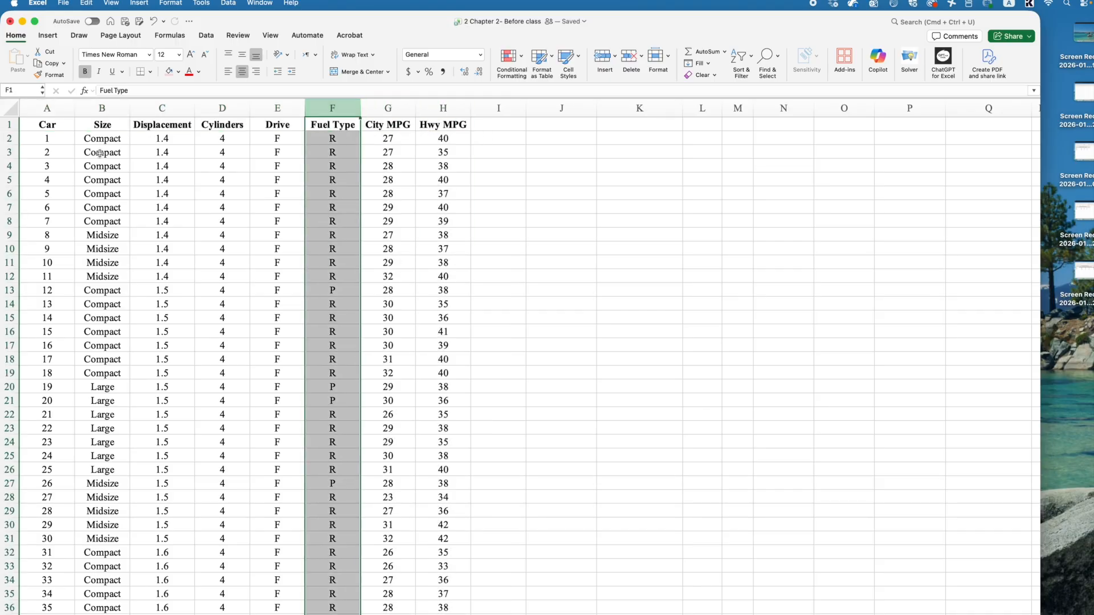
{"action": "left_click_drag", "start_coordinate": [9, 138], "coordinate": [17, 449]}
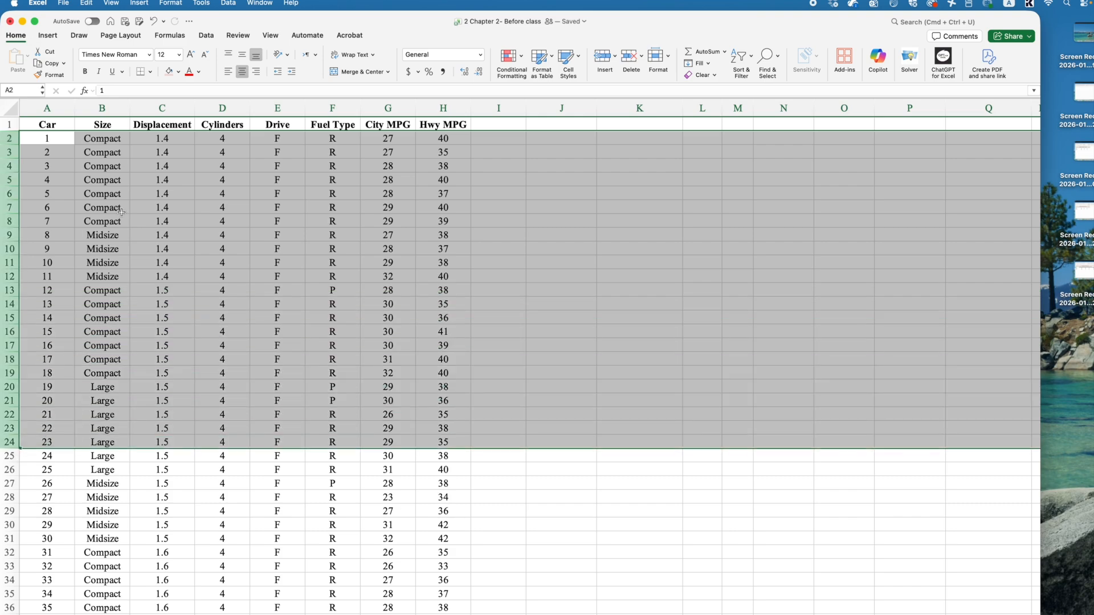
{"action": "left_click", "coordinate": [196, 197]}
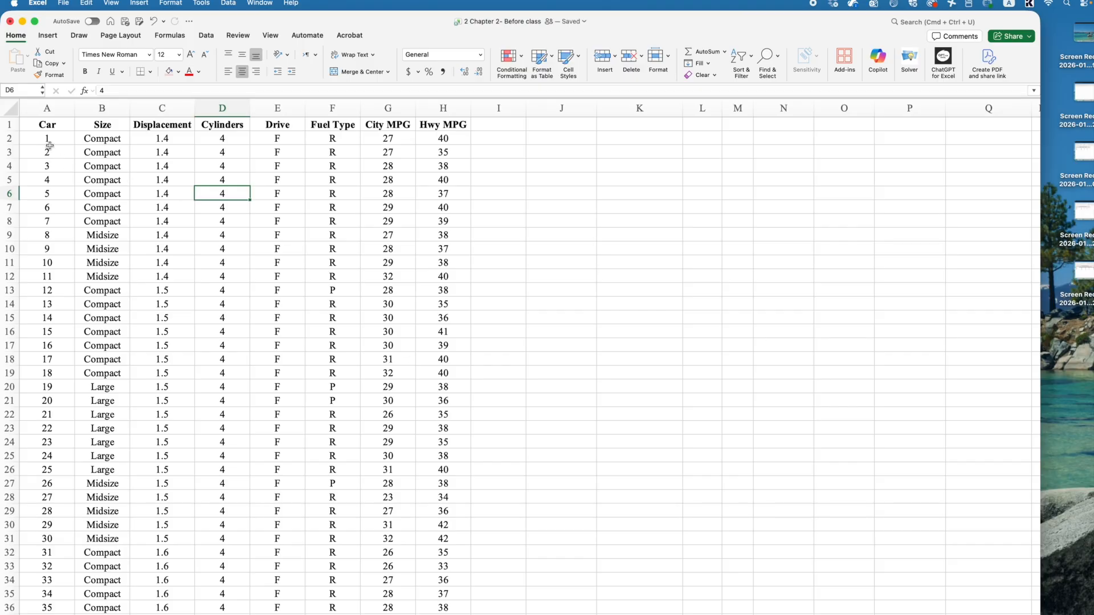
{"action": "left_click_drag", "start_coordinate": [50, 193], "coordinate": [475, 194]}
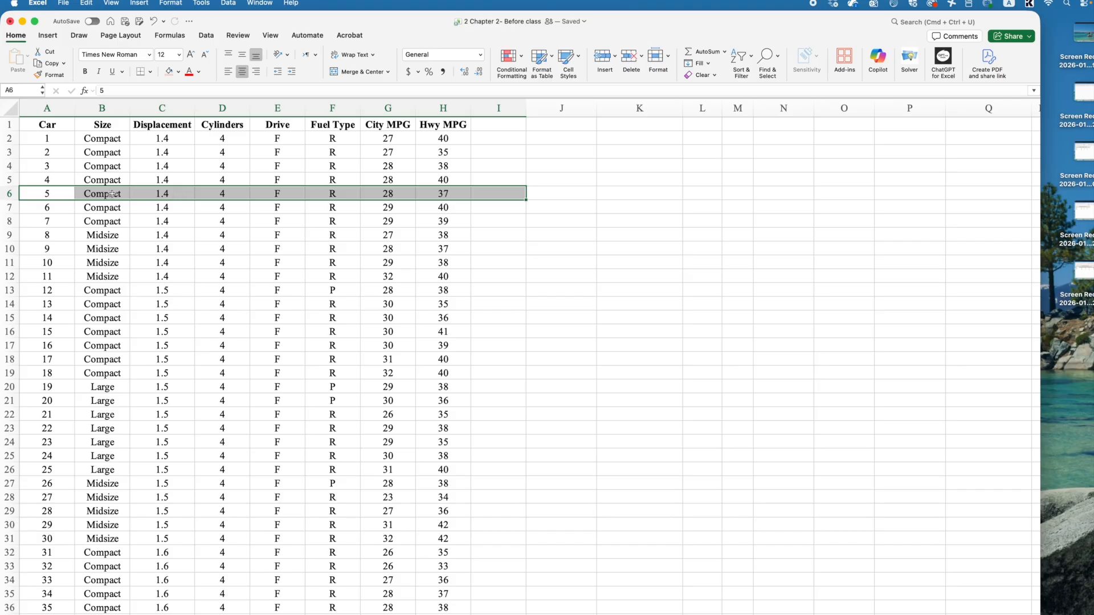
- Insert a blank row above the record for car 5, and undo the insertion
{"action": "left_click", "coordinate": [9, 194]}
{"action": "right_click", "coordinate": [8, 194]}
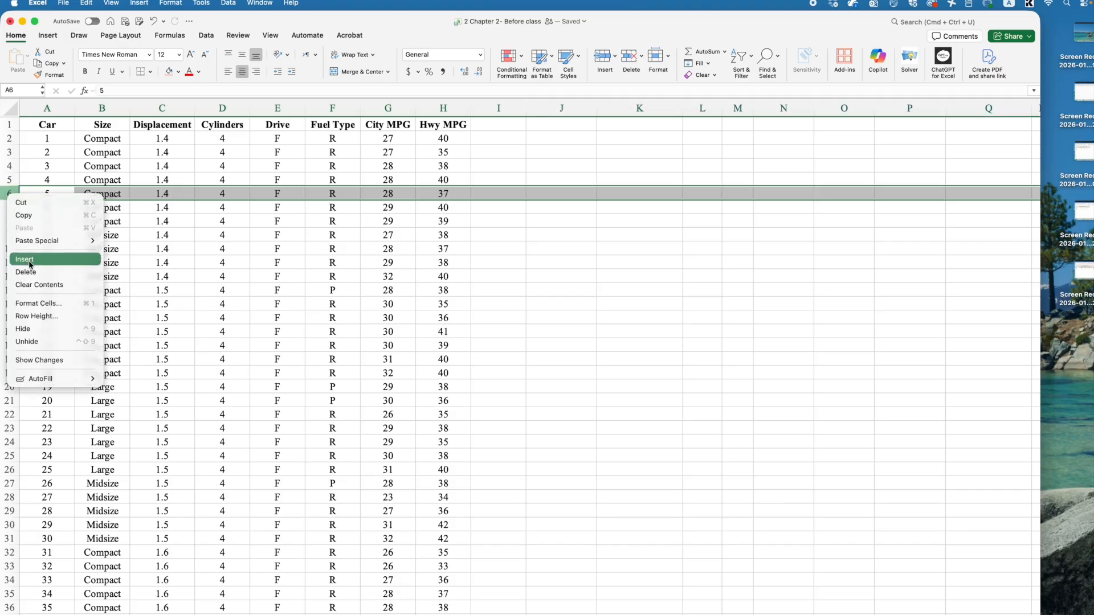
{"action": "key", "text": "Escape"}
{"action": "left_click_drag", "start_coordinate": [31, 196], "coordinate": [438, 197]}
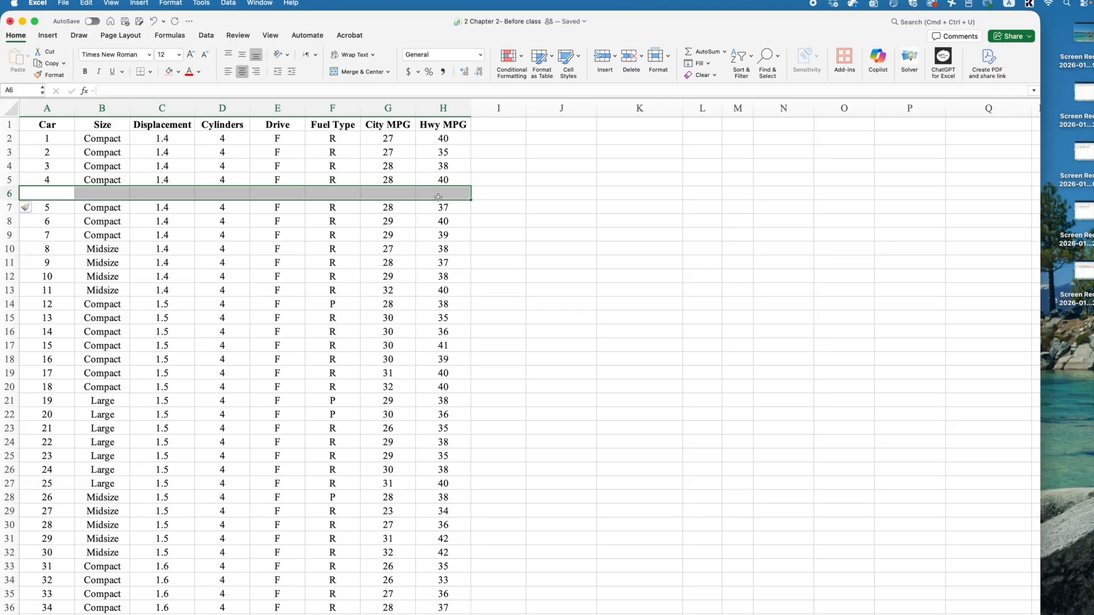
{"action": "key", "text": "super+z"}
{"action": "left_click", "coordinate": [477, 178]}
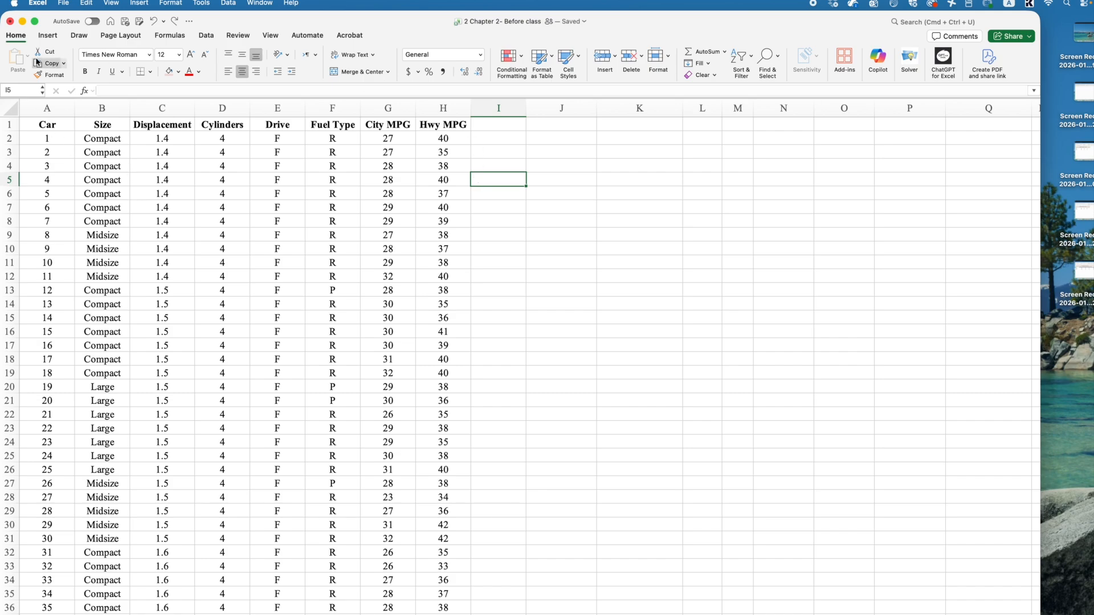
- Select the entire data set including its headers, A1:H342, and check that it reaches the last record
{"action": "left_click", "coordinate": [46, 38]}
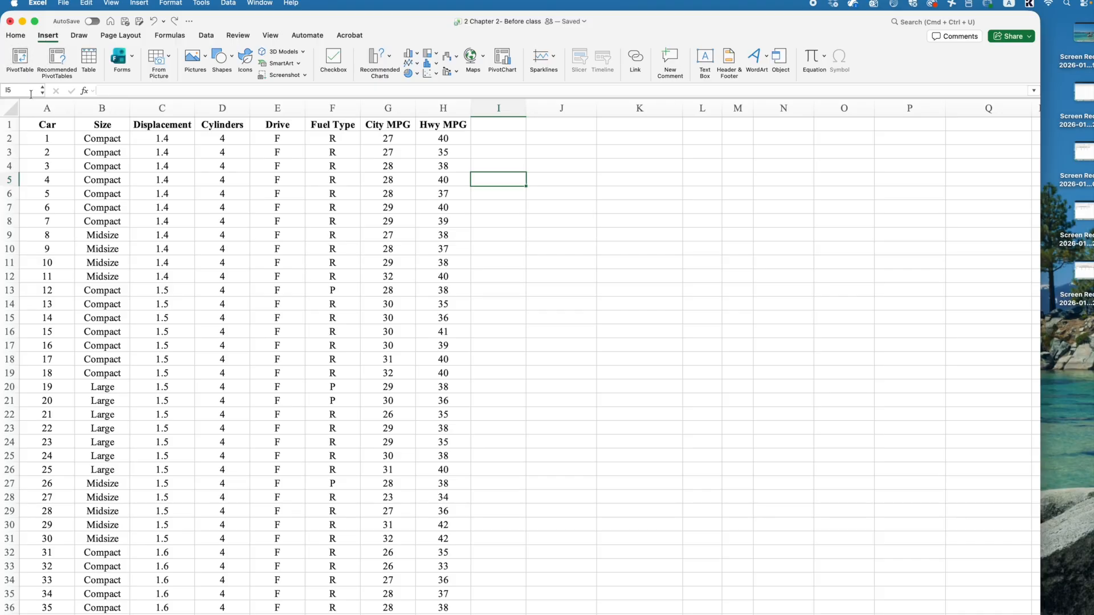
{"action": "left_click_drag", "start_coordinate": [44, 128], "coordinate": [447, 167]}
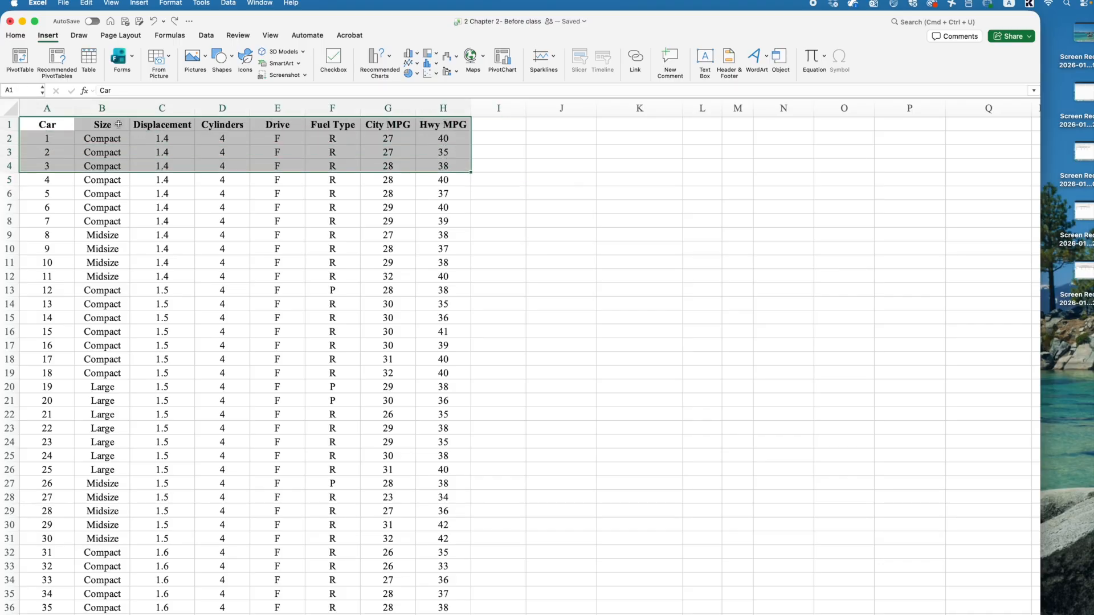
{"action": "left_click_drag", "start_coordinate": [42, 123], "coordinate": [446, 138]}
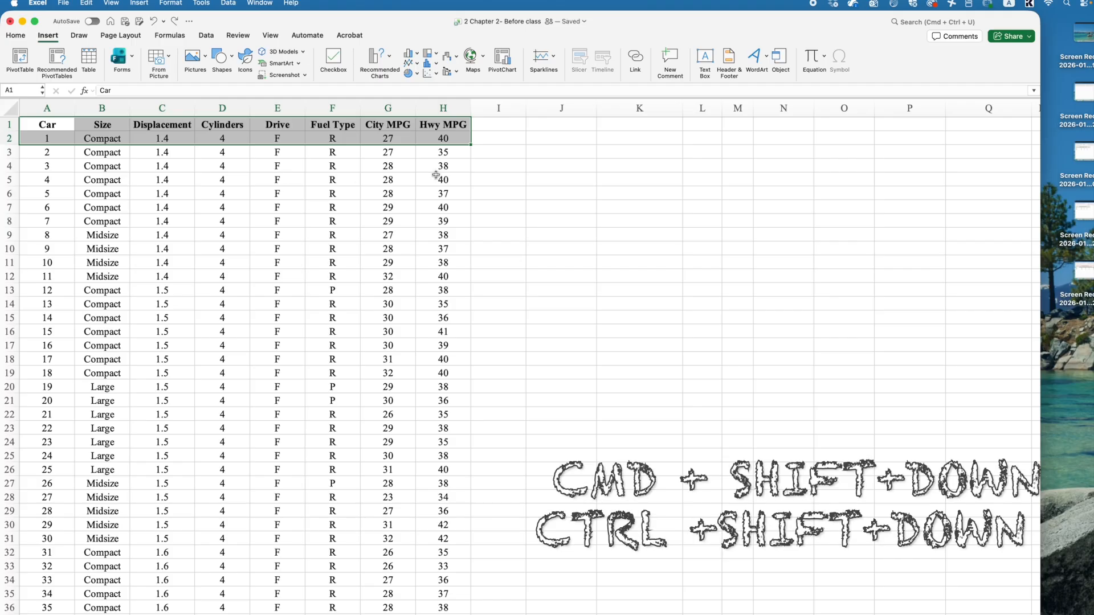
{"action": "key", "text": "super+shift+Down"}
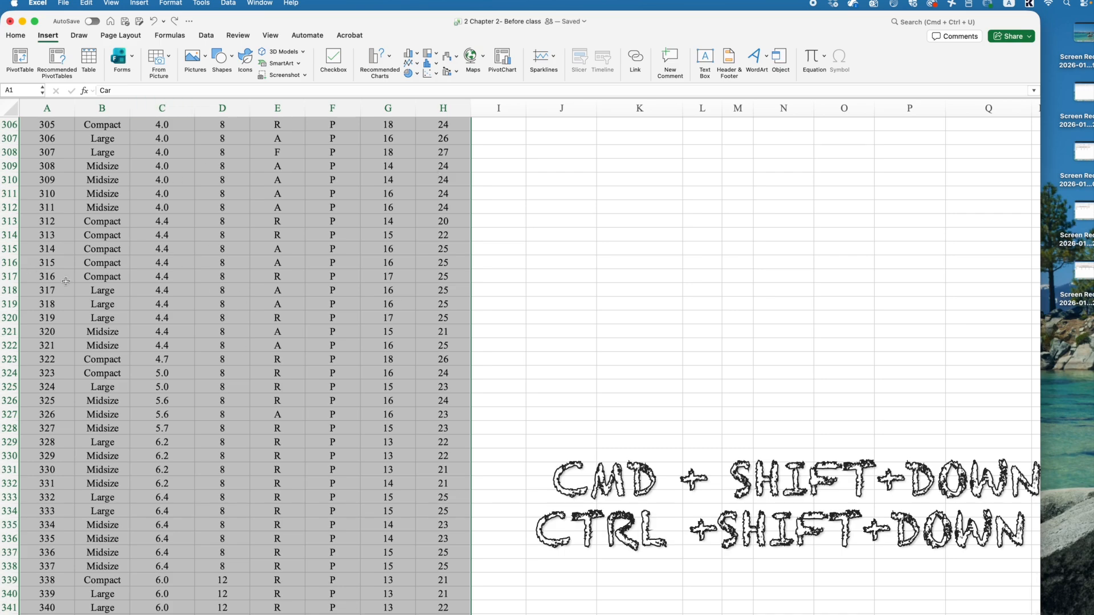
{"action": "scroll", "coordinate": [137, 289], "scroll_direction": "down", "scroll_amount": 2}
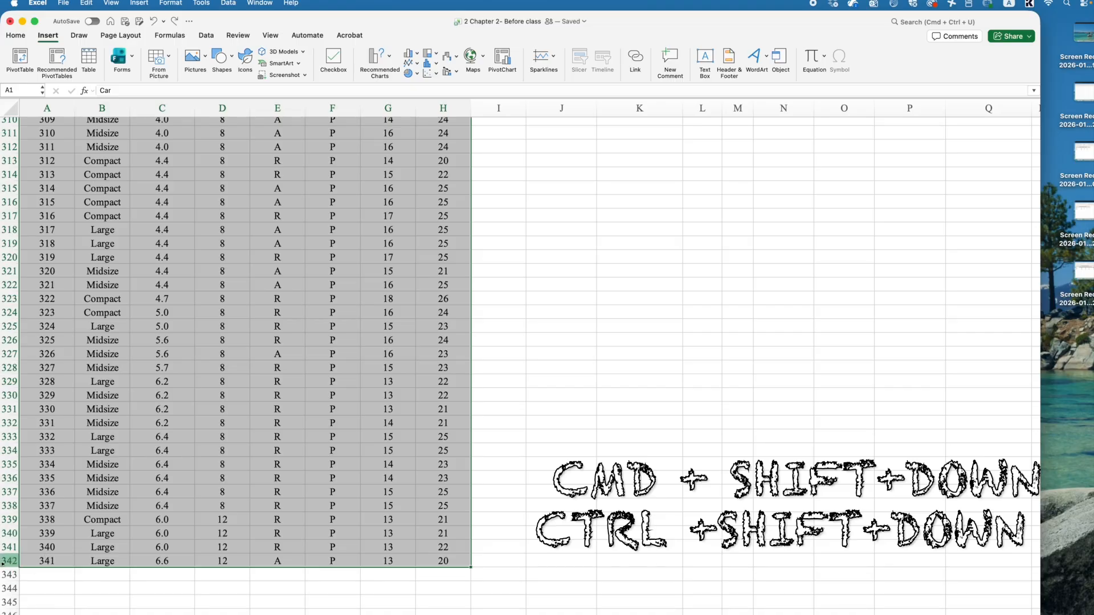
{"action": "scroll", "coordinate": [122, 536], "scroll_direction": "up", "scroll_amount": 10}
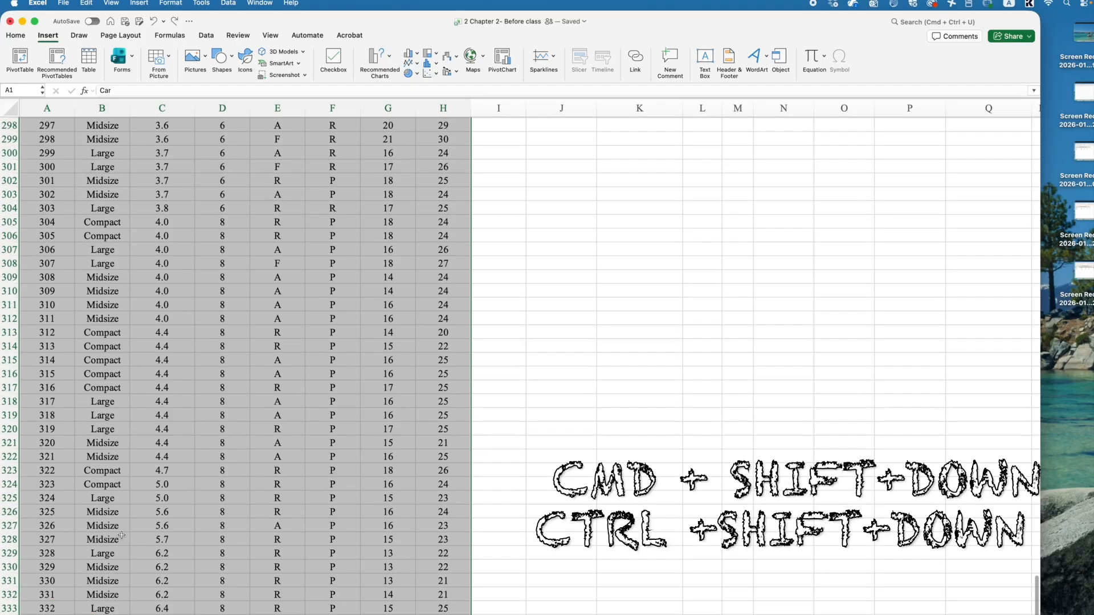
{"action": "scroll", "coordinate": [122, 535], "scroll_direction": "up", "scroll_amount": 20}
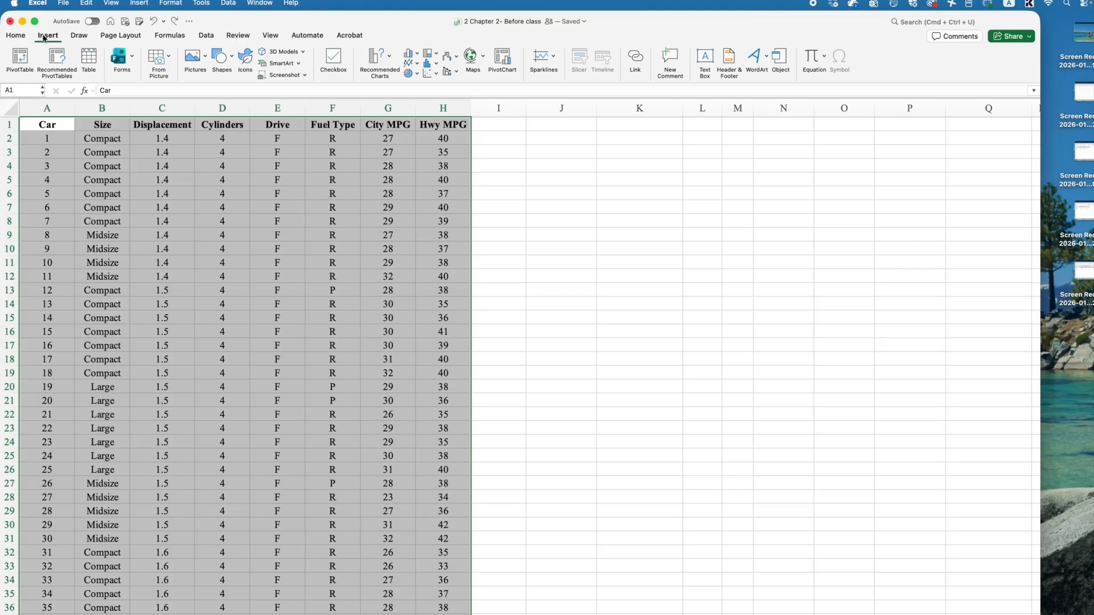
- Start a PivotTable from the selected data and review the source range Fuel!$A$1:$H$342
{"action": "left_click", "coordinate": [19, 57]}
{"action": "left_click_drag", "start_coordinate": [585, 128], "coordinate": [478, 137]}
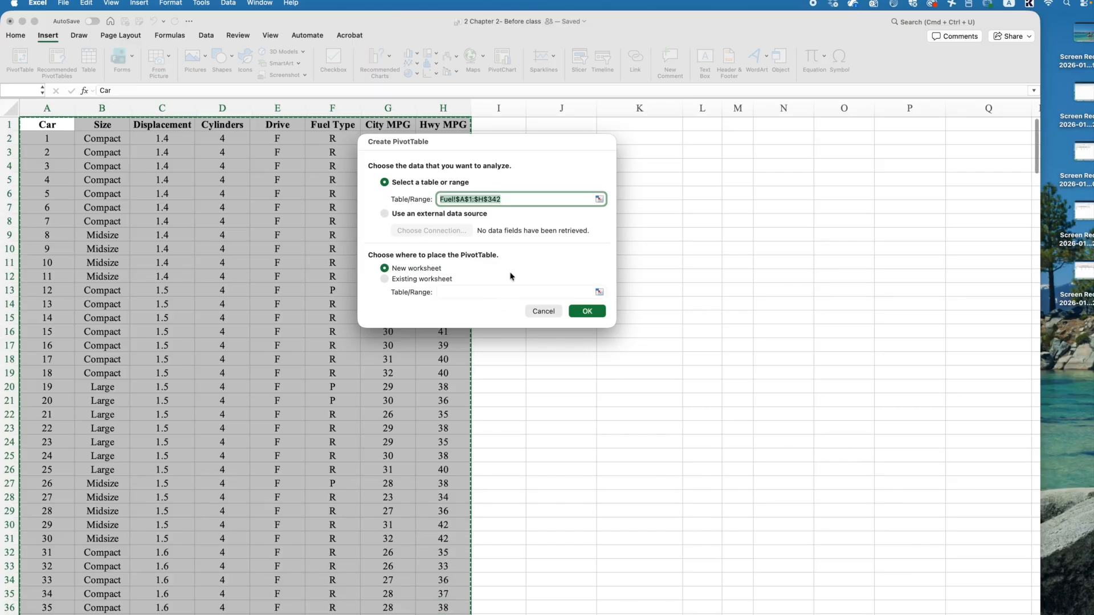
{"action": "left_click", "coordinate": [460, 199]}
{"action": "left_click_drag", "start_coordinate": [460, 201], "coordinate": [473, 201]}
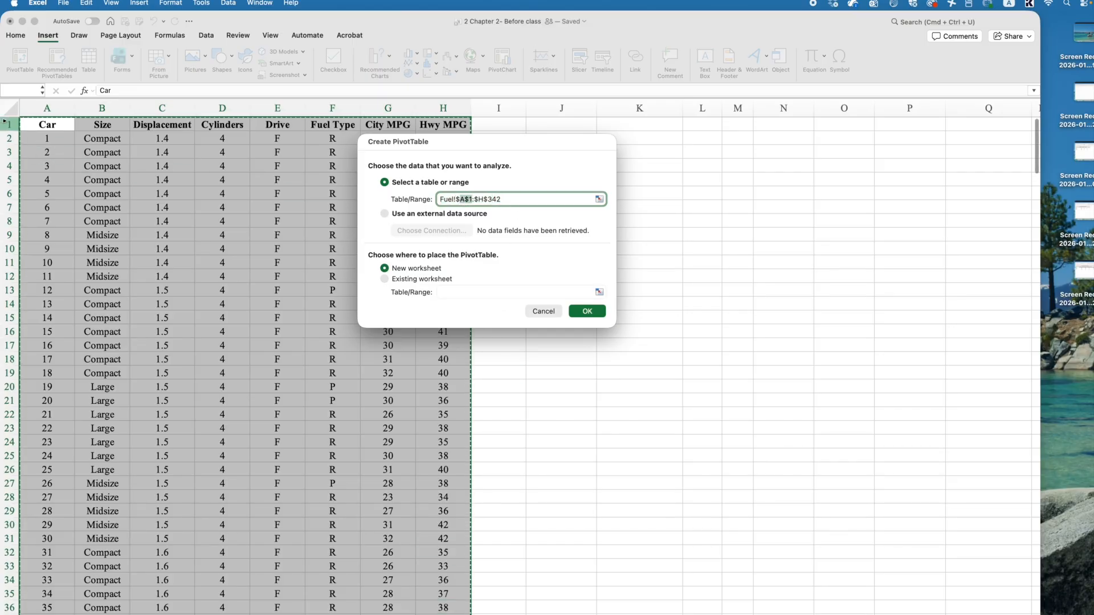
{"action": "left_click", "coordinate": [474, 199]}
{"action": "type", "text": ":"}
{"action": "left_click_drag", "start_coordinate": [433, 166], "coordinate": [591, 145]}
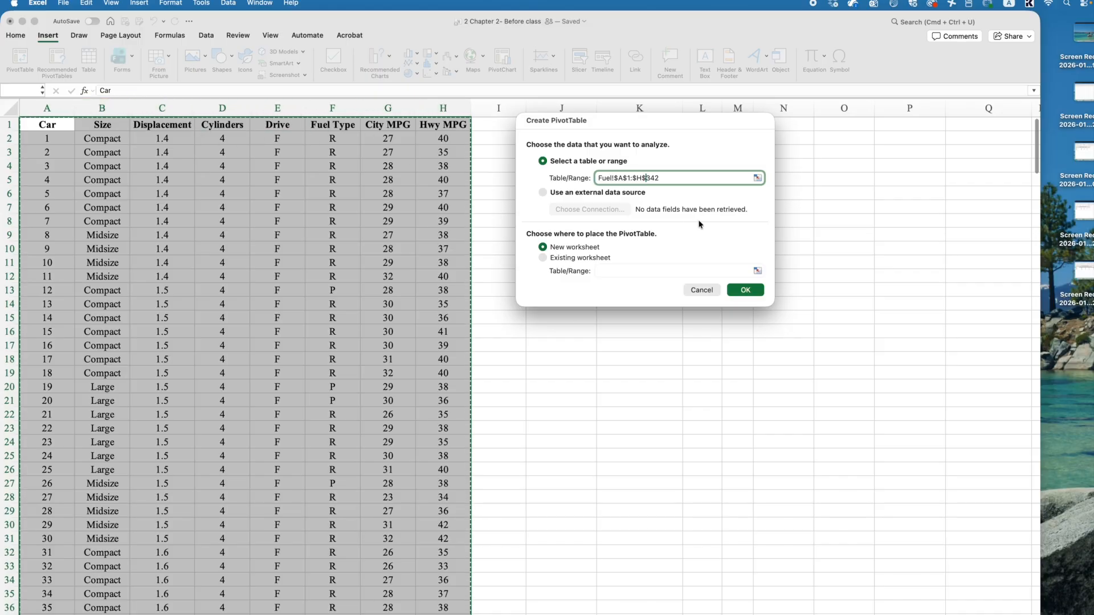
- Choose the existing worksheet as the PivotTable's location, with cell K1 as its destination
{"action": "left_click", "coordinate": [577, 260]}
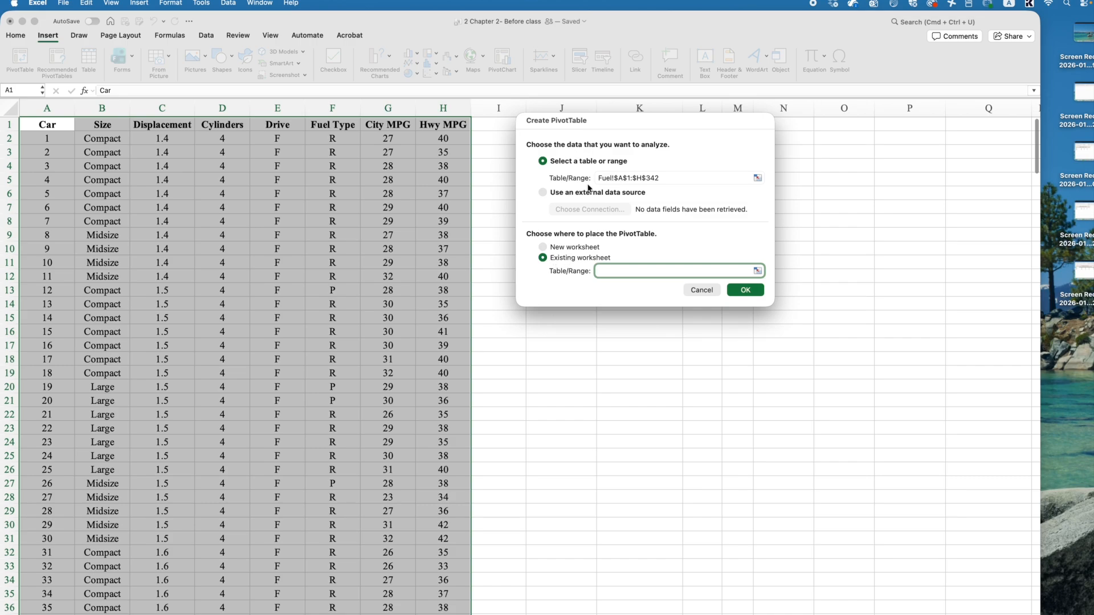
{"action": "left_click_drag", "start_coordinate": [623, 119], "coordinate": [842, 104]}
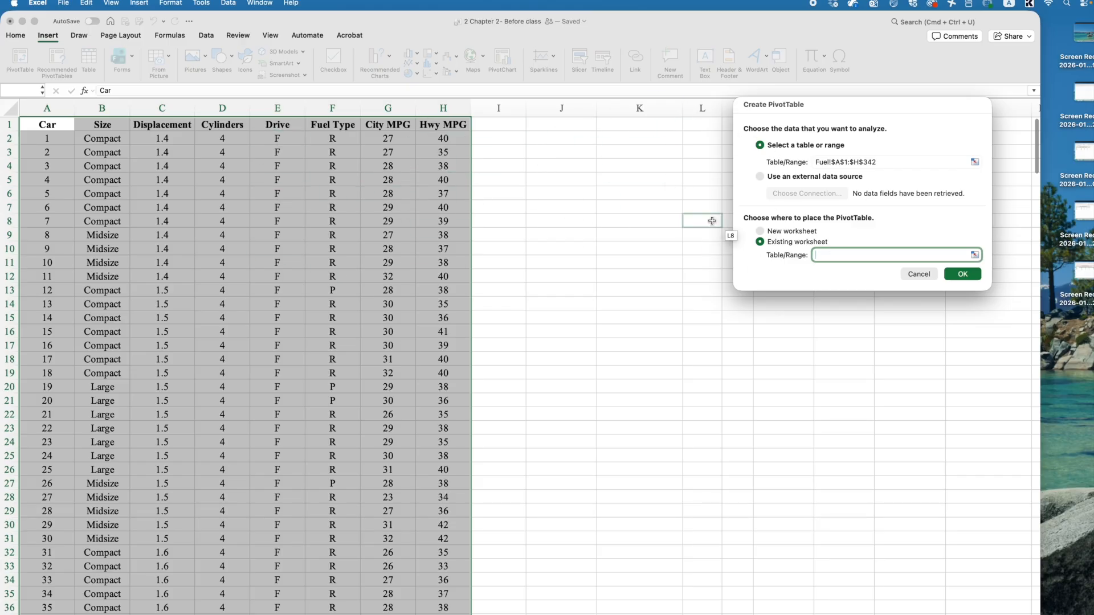
{"action": "left_click", "coordinate": [803, 232]}
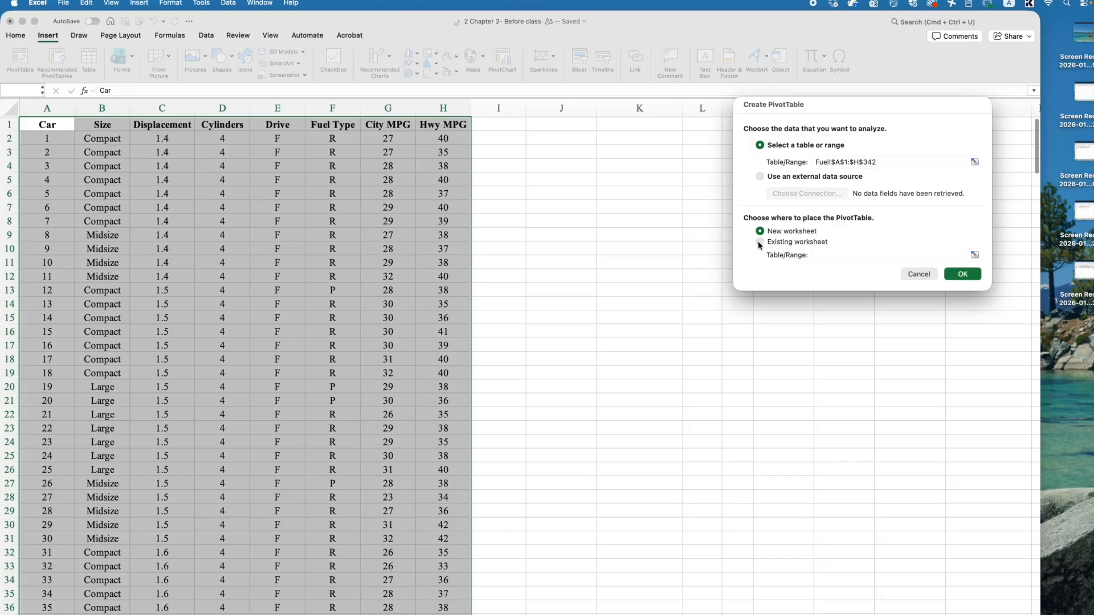
{"action": "left_click", "coordinate": [759, 242]}
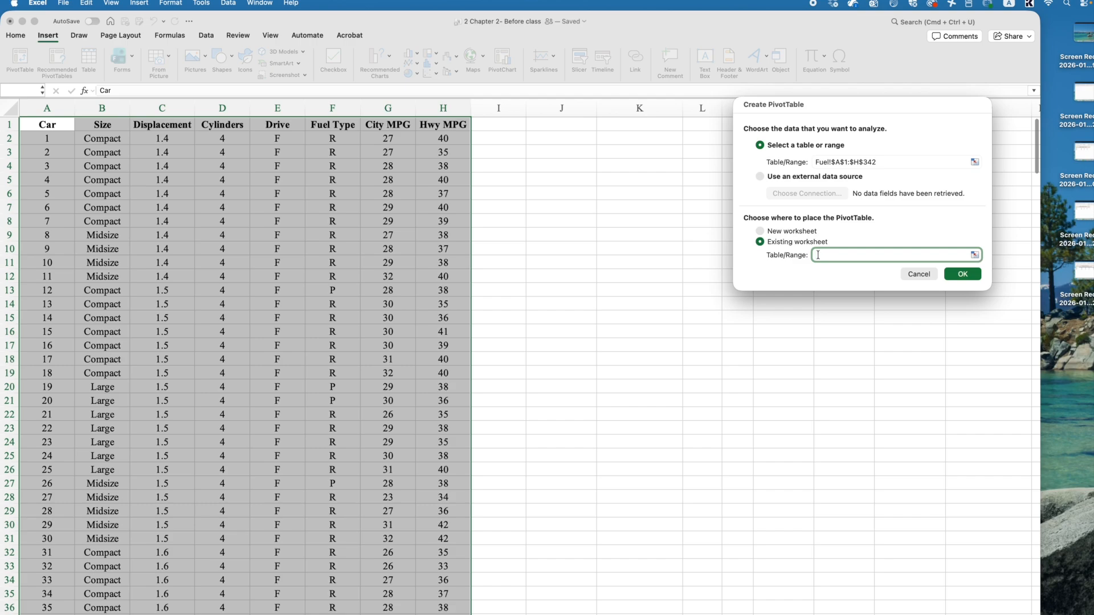
{"action": "left_click", "coordinate": [975, 255]}
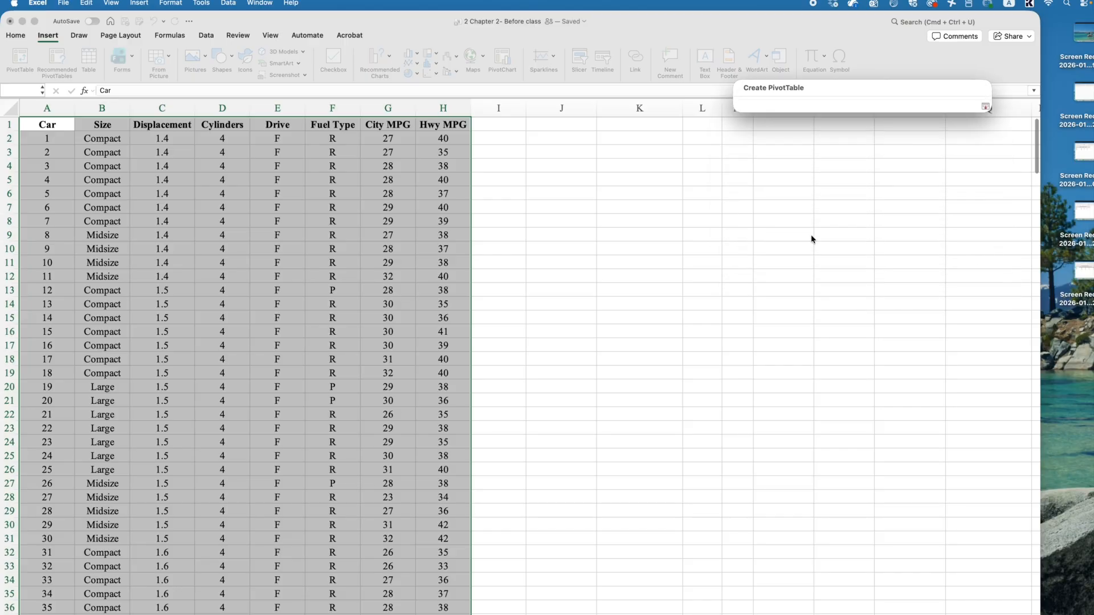
{"action": "left_click", "coordinate": [603, 123]}
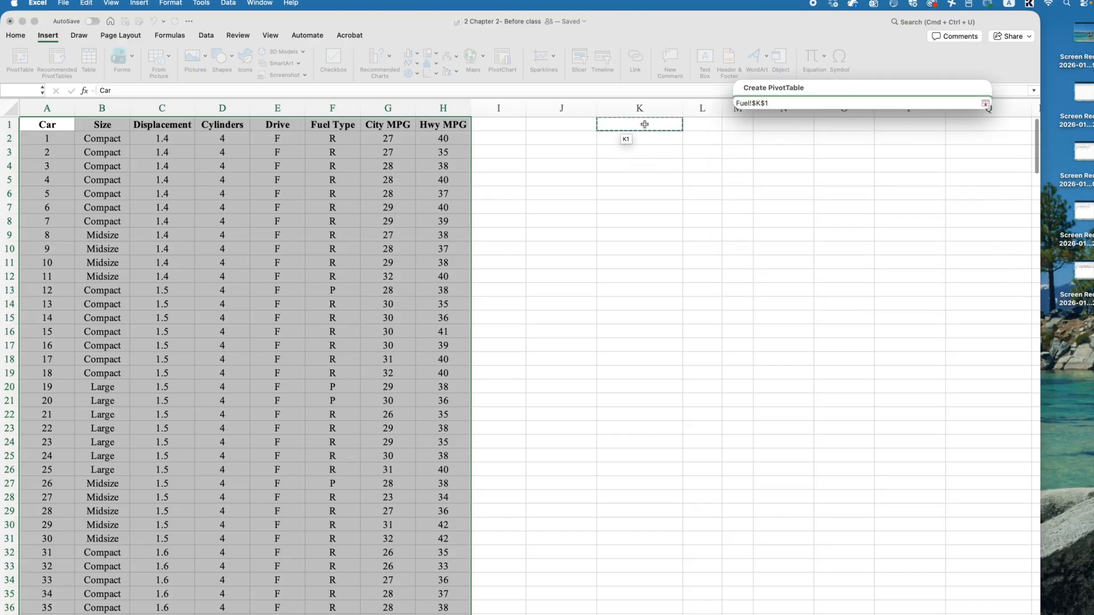
{"action": "key", "text": "Return"}
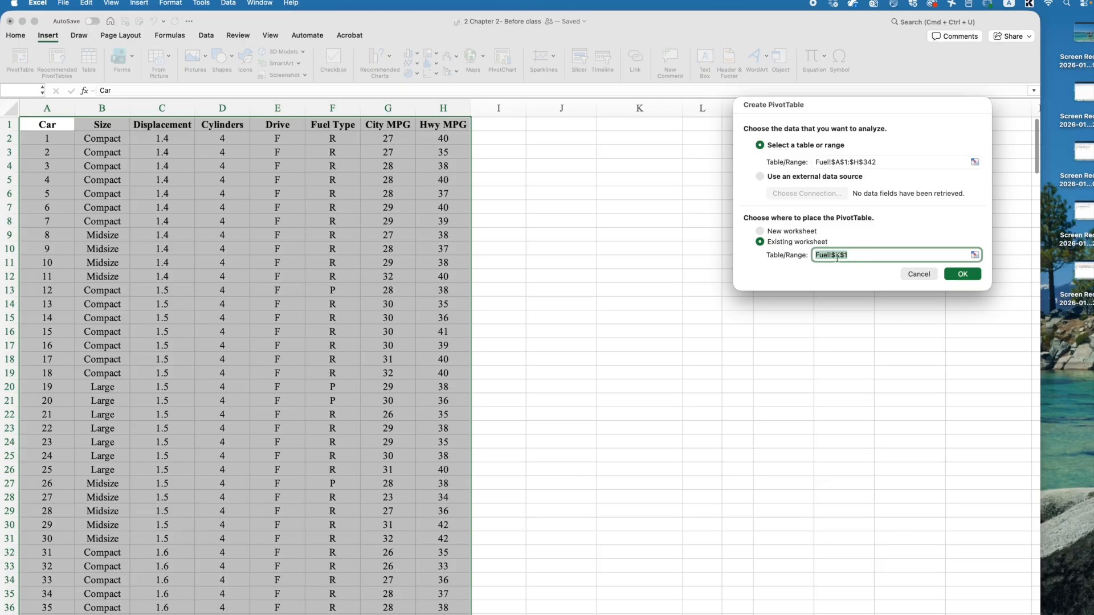
- Pick cell K1 again as the destination and create the PivotTable
{"action": "left_click_drag", "start_coordinate": [839, 108], "coordinate": [304, 89]}
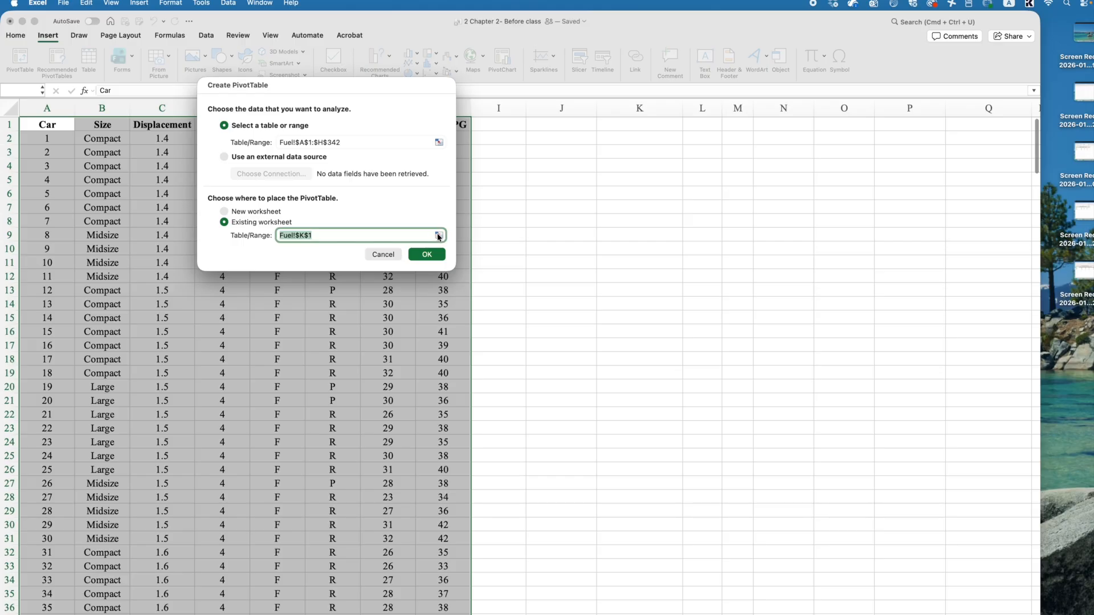
{"action": "left_click", "coordinate": [439, 236]}
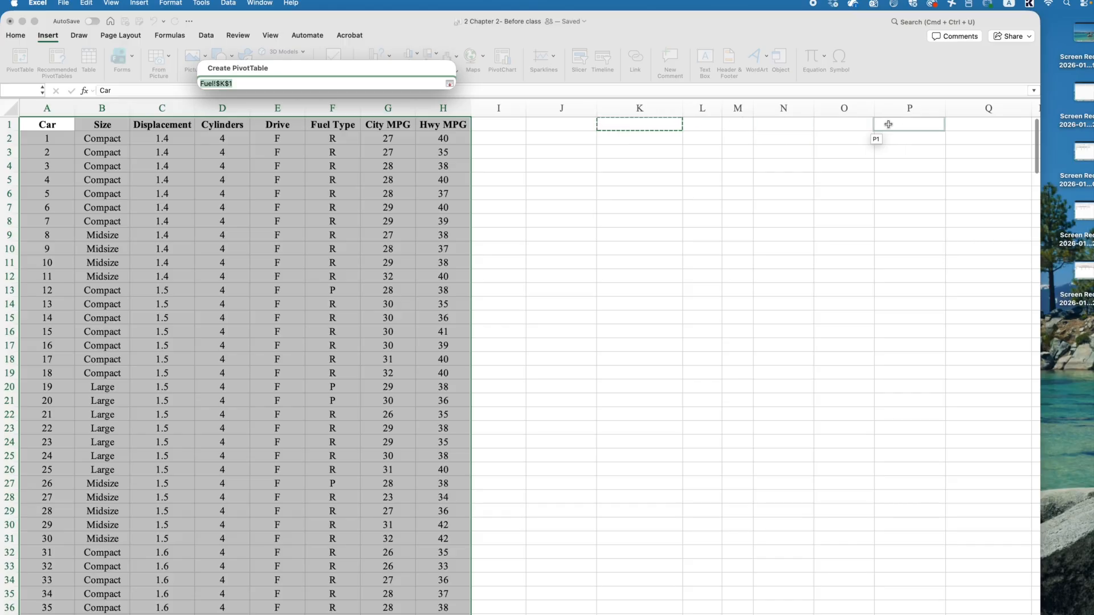
{"action": "left_click", "coordinate": [633, 127]}
{"action": "left_click", "coordinate": [632, 180]}
{"action": "left_click", "coordinate": [628, 121]}
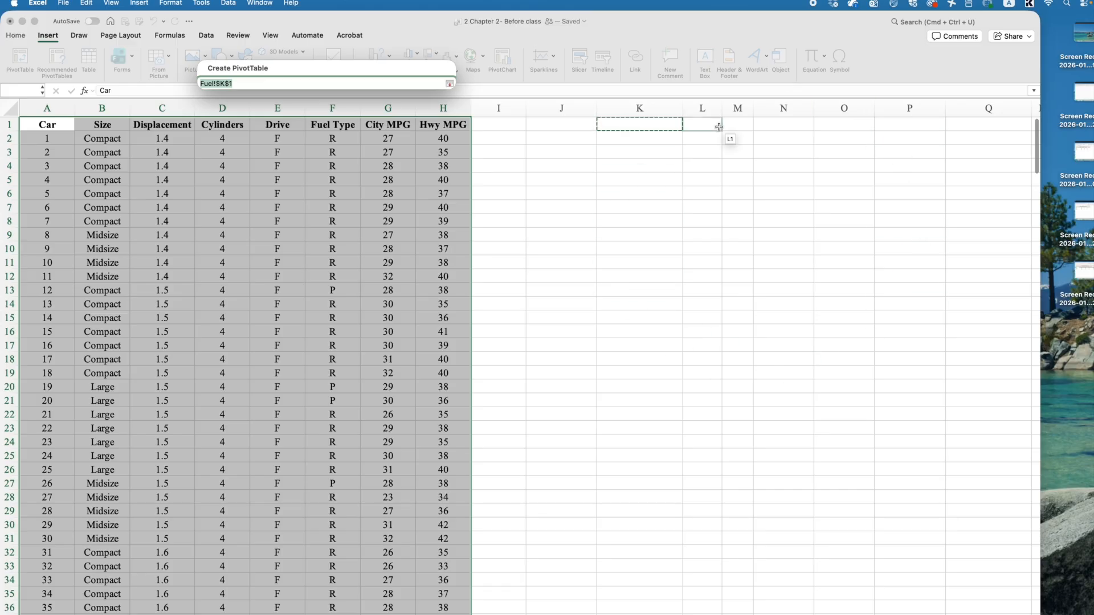
{"action": "left_click", "coordinate": [449, 83]}
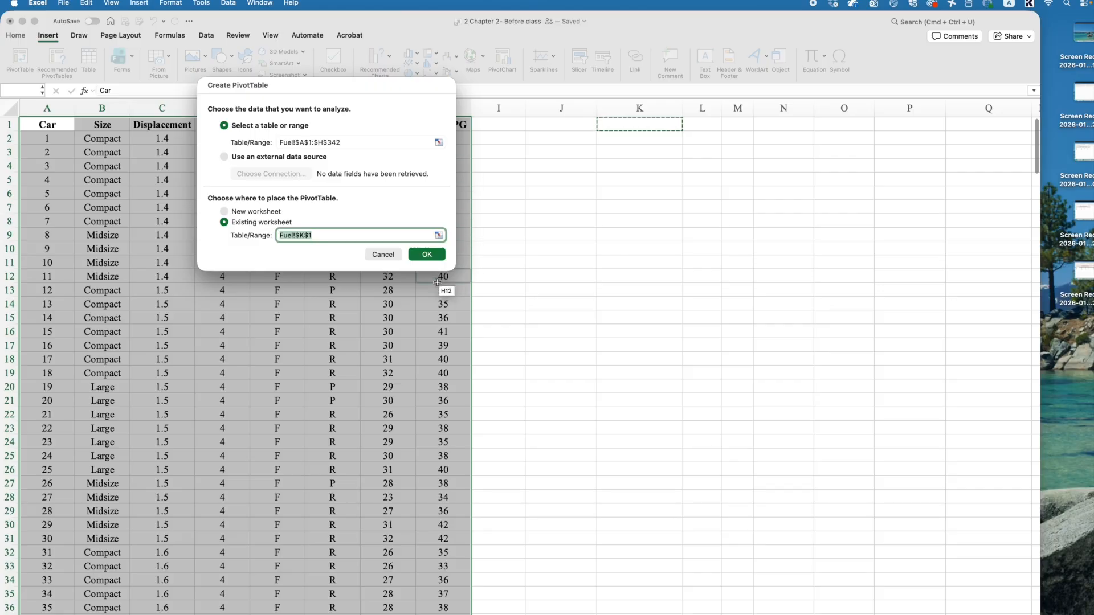
{"action": "left_click", "coordinate": [414, 253]}
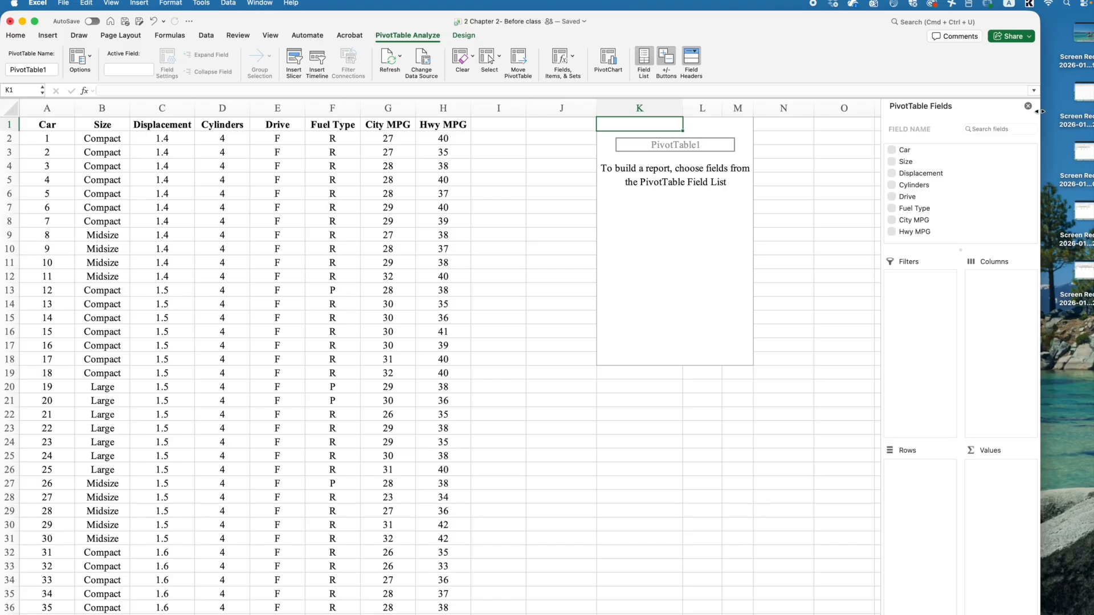
- Add the Size field to the PivotTable's rows and also to its values as Count of Size
{"action": "left_click_drag", "start_coordinate": [1059, 110], "coordinate": [1093, 111]}
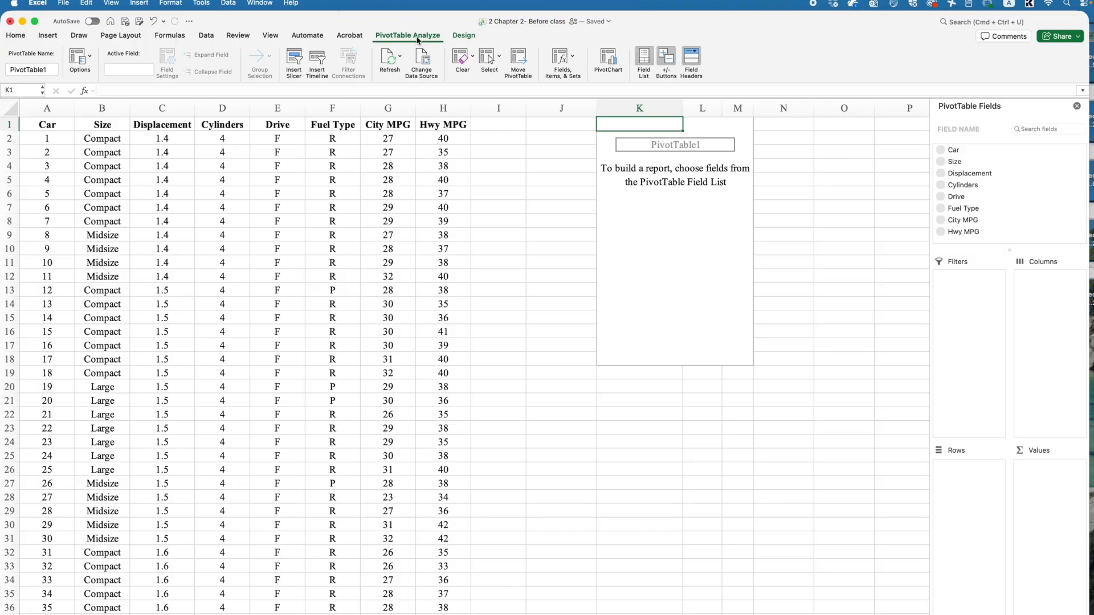
{"action": "left_click", "coordinate": [644, 56]}
{"action": "left_click", "coordinate": [643, 57]}
{"action": "left_click_drag", "start_coordinate": [954, 162], "coordinate": [965, 495]}
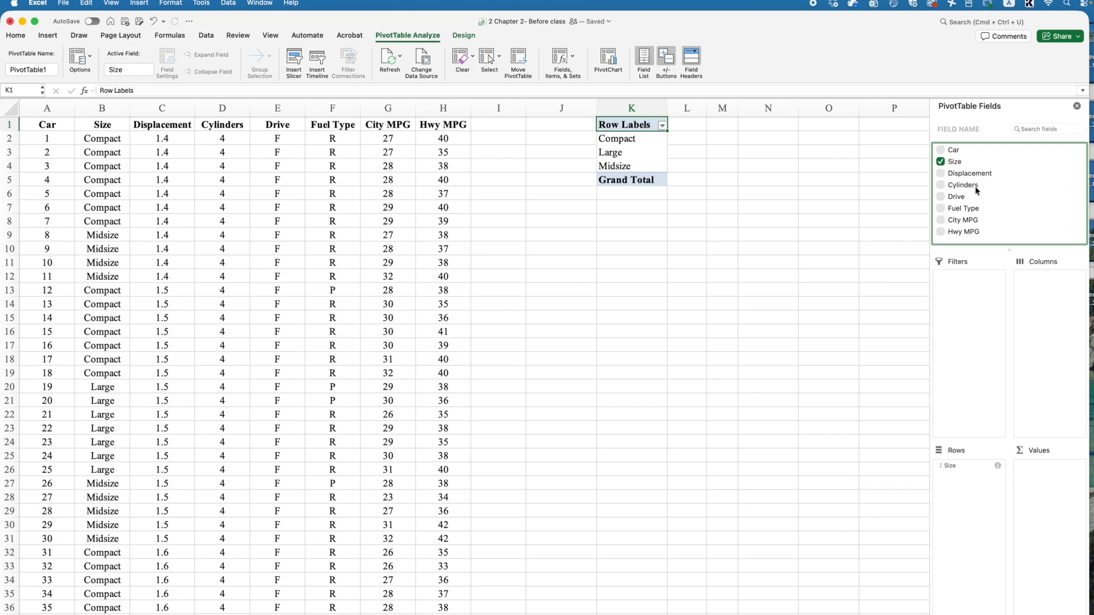
{"action": "left_click_drag", "start_coordinate": [953, 163], "coordinate": [1051, 480]}
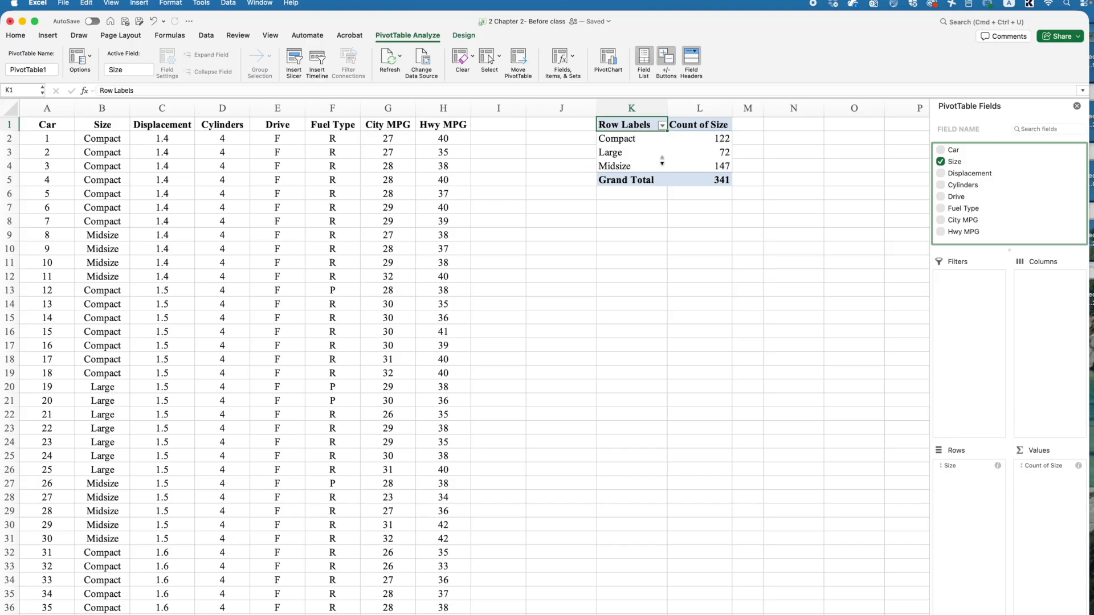
- Sort the PivotTable's size categories by Count of Size from largest to smallest
{"action": "right_click", "coordinate": [703, 143]}
{"action": "left_click", "coordinate": [694, 147]}
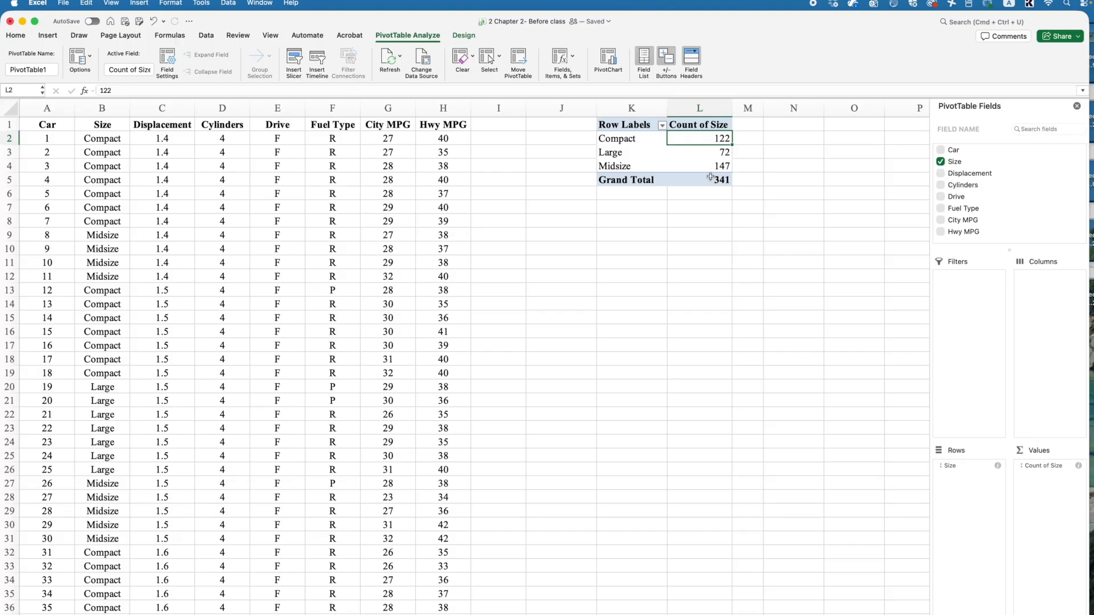
{"action": "right_click", "coordinate": [714, 141]}
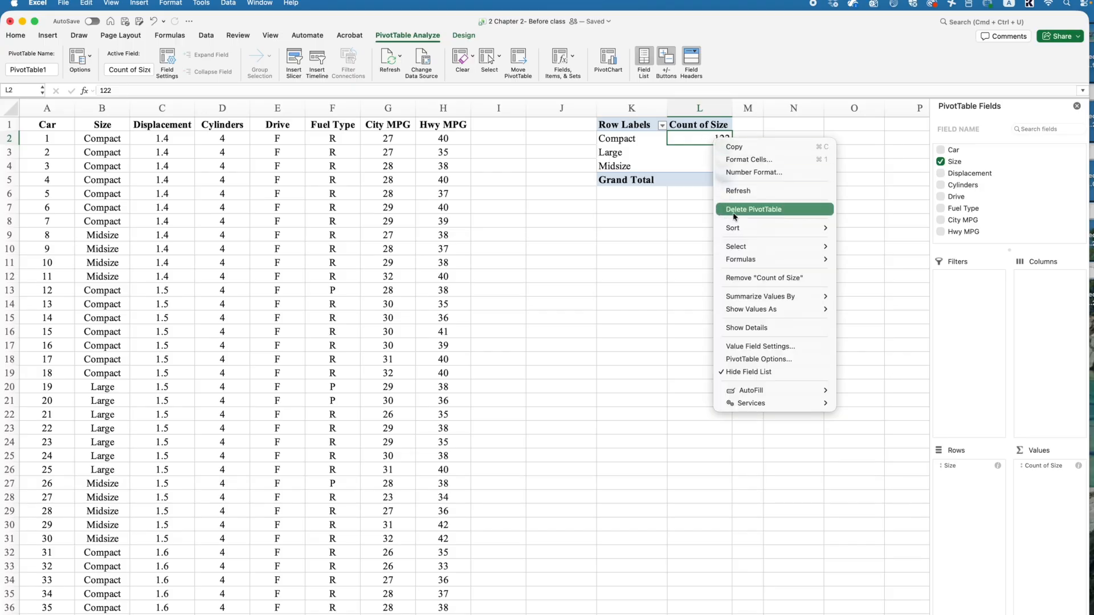
{"action": "mouse_move", "coordinate": [739, 230]}
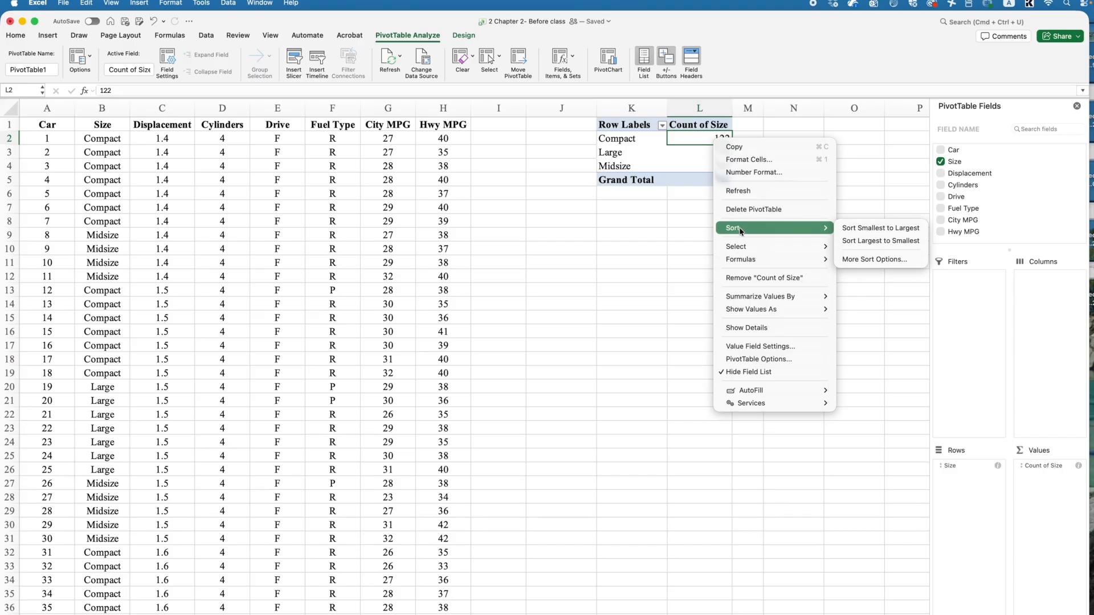
{"action": "left_click", "coordinate": [880, 241]}
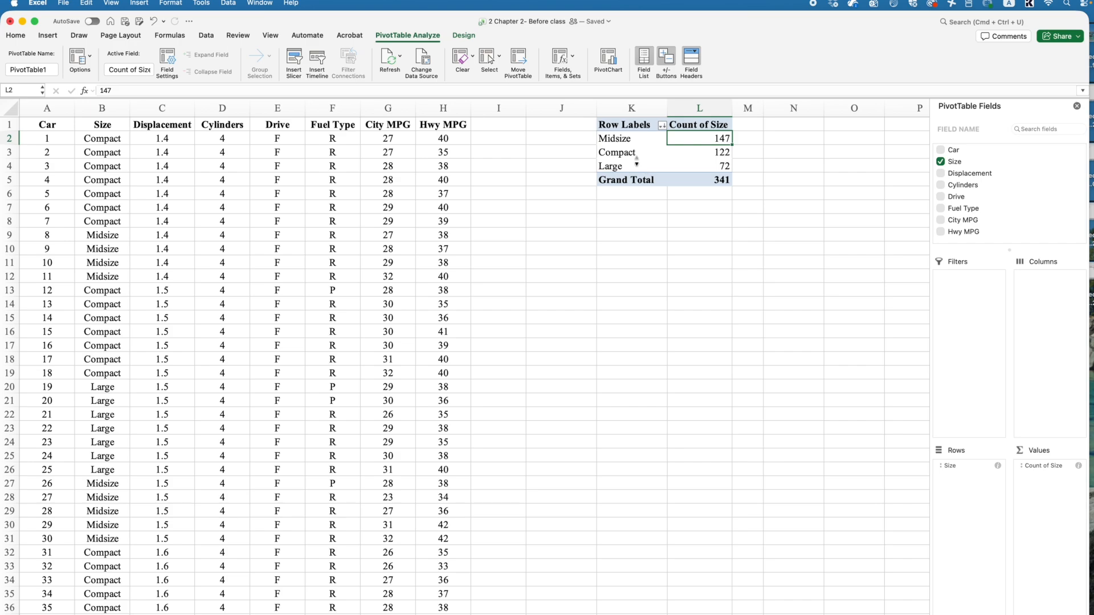
- Rename the PivotTable's Count of Size header in cell L1 to frequency
{"action": "left_click", "coordinate": [611, 137]}
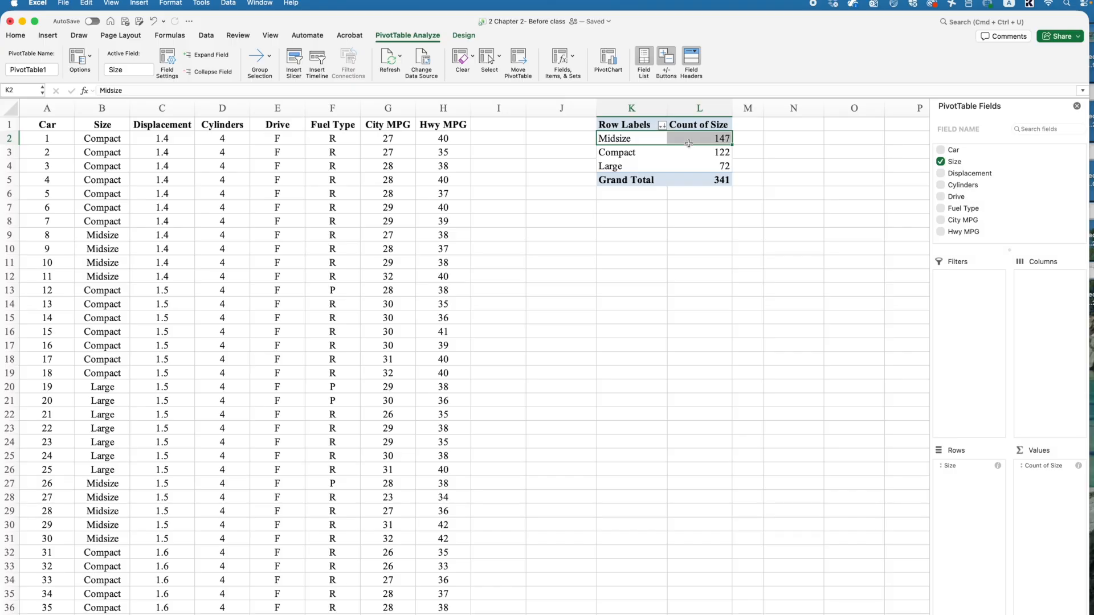
{"action": "left_click_drag", "start_coordinate": [696, 138], "coordinate": [703, 163]}
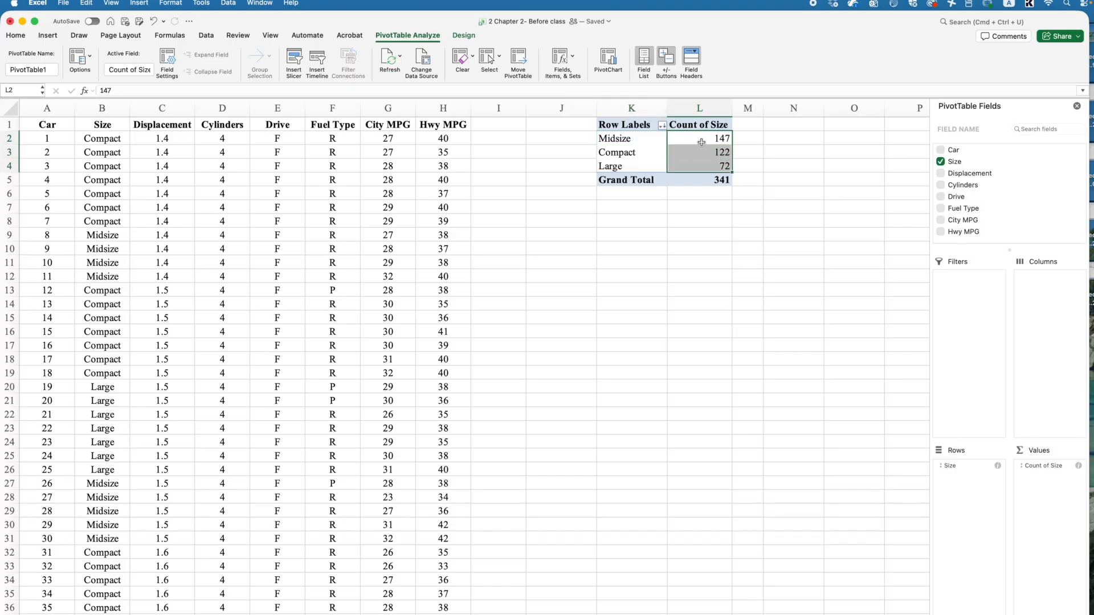
{"action": "left_click", "coordinate": [696, 124]}
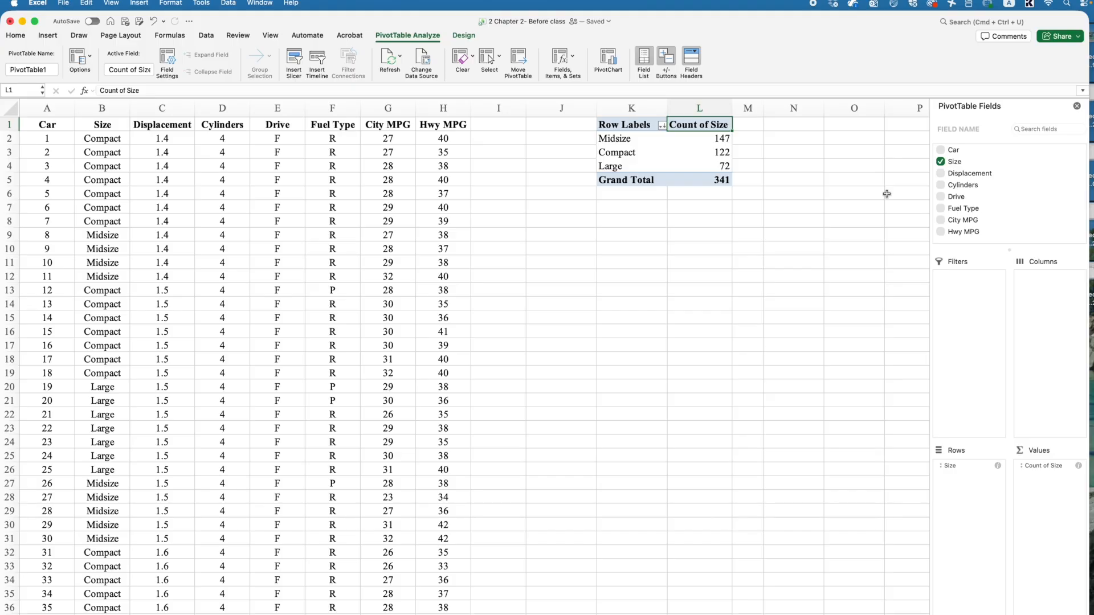
{"action": "left_click", "coordinate": [706, 152]}
{"action": "left_click", "coordinate": [706, 125]}
{"action": "type", "text": "frequency"}
- Rename the PivotTable's Row Labels header in cell K1 to car size
{"action": "left_click", "coordinate": [627, 125]}
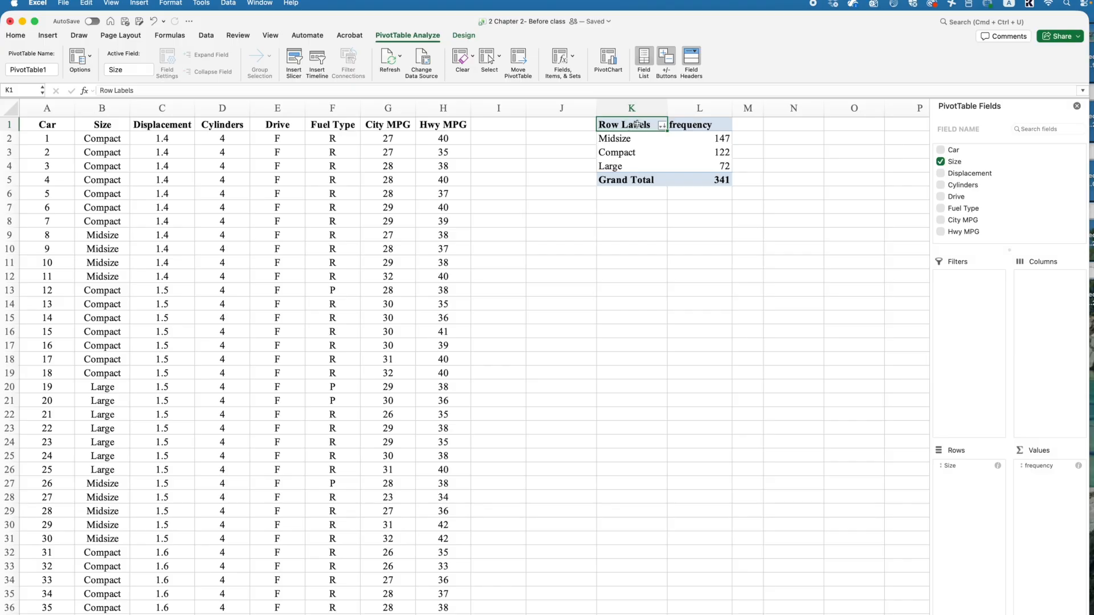
{"action": "type", "text": "car size"}
{"action": "left_click", "coordinate": [696, 150]}
- Go through the frequencies, calculate the Midsize share in cell M2 with =147/341, and clear that cell
{"action": "left_click", "coordinate": [689, 124]}
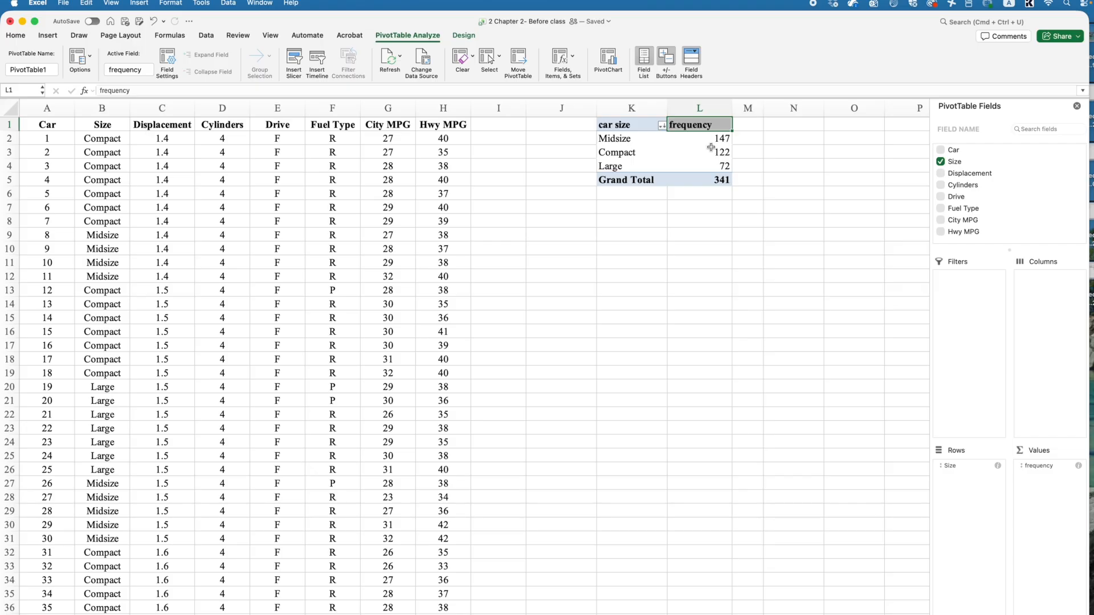
{"action": "key", "text": "Down"}
{"action": "key", "text": "Down"}
{"action": "key", "text": "Down"}
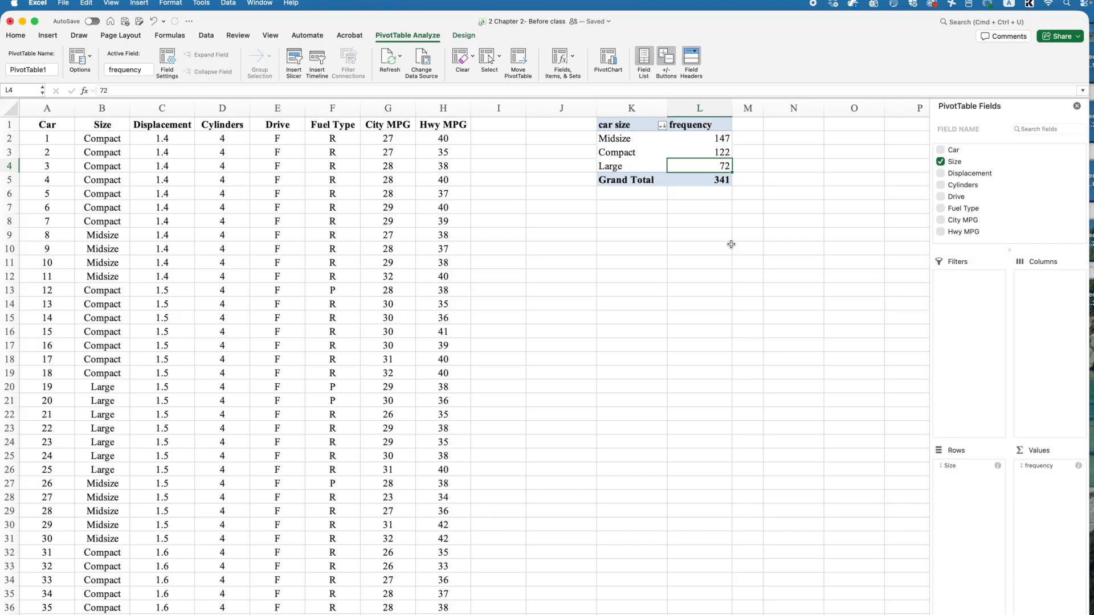
{"action": "left_click", "coordinate": [745, 139]}
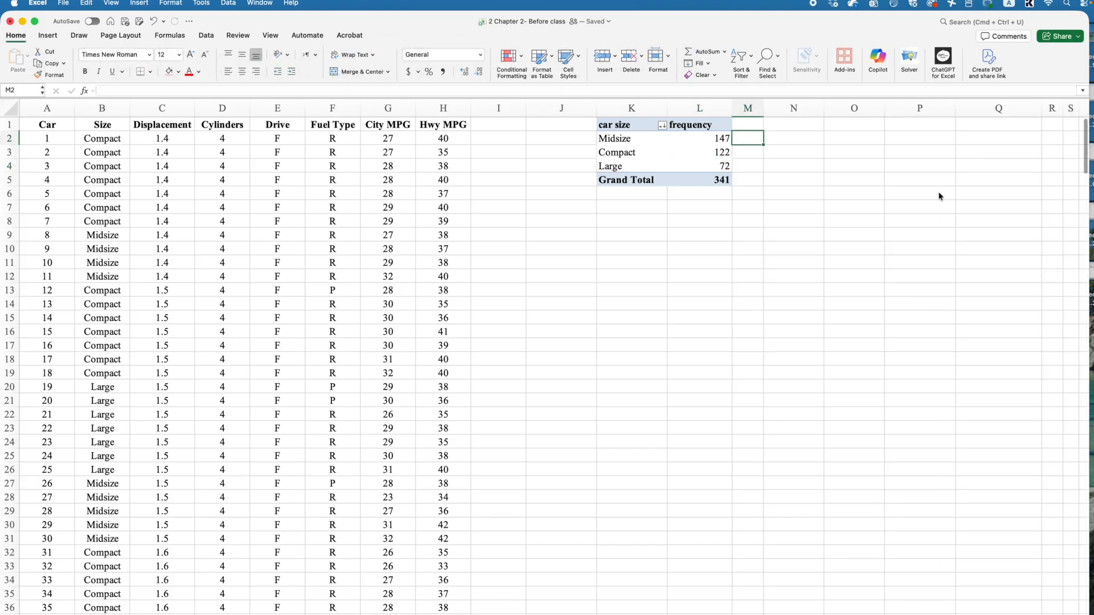
{"action": "type", "text": "=147"}
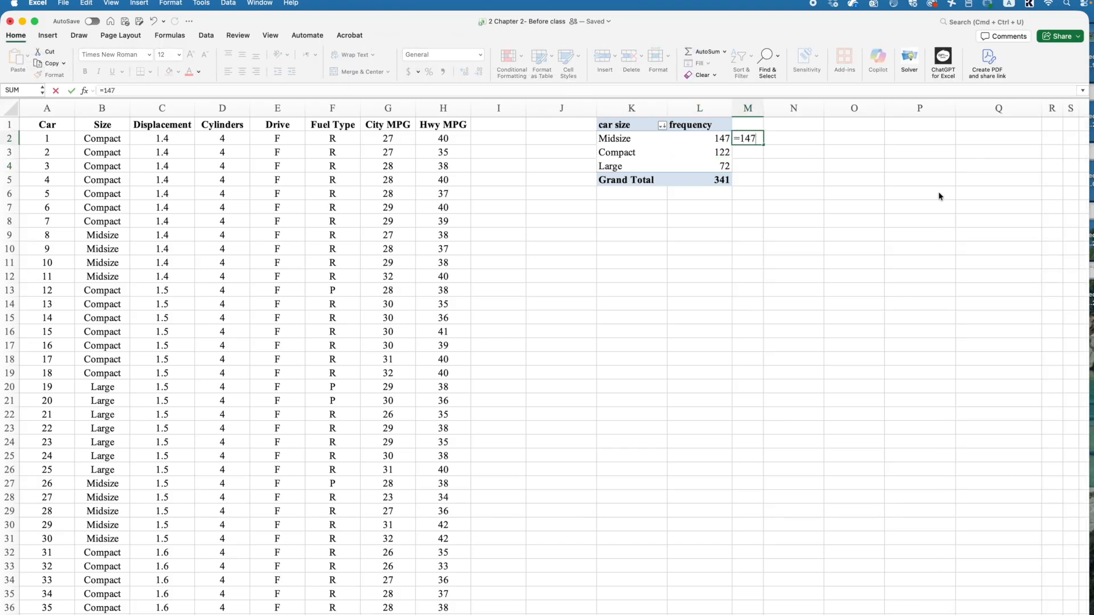
{"action": "type", "text": "/341"}
{"action": "key", "text": "Return"}
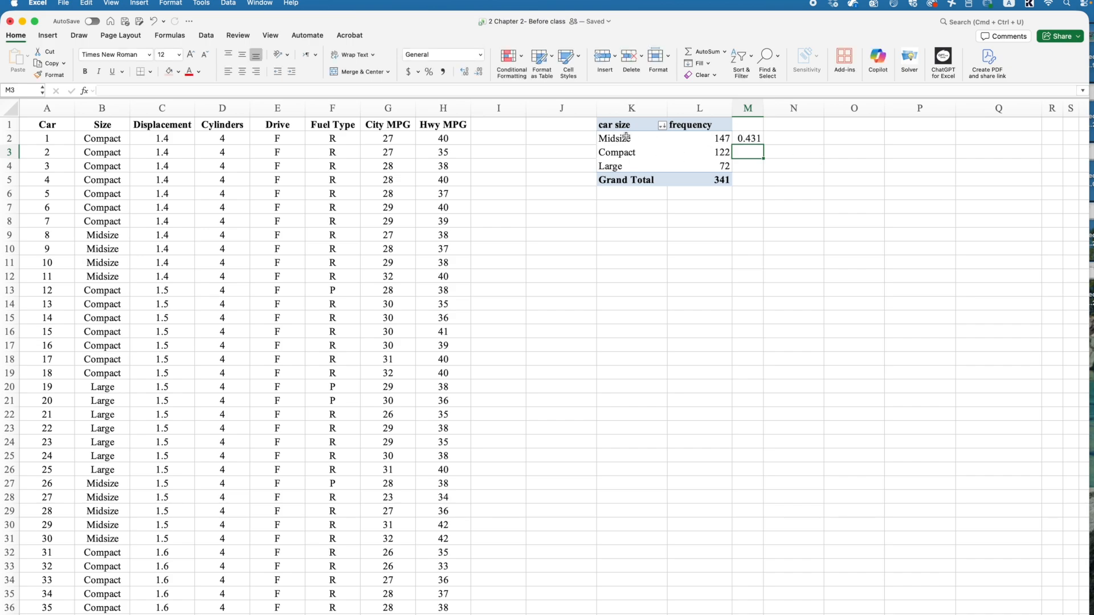
{"action": "left_click", "coordinate": [748, 139]}
{"action": "key", "text": "Delete"}
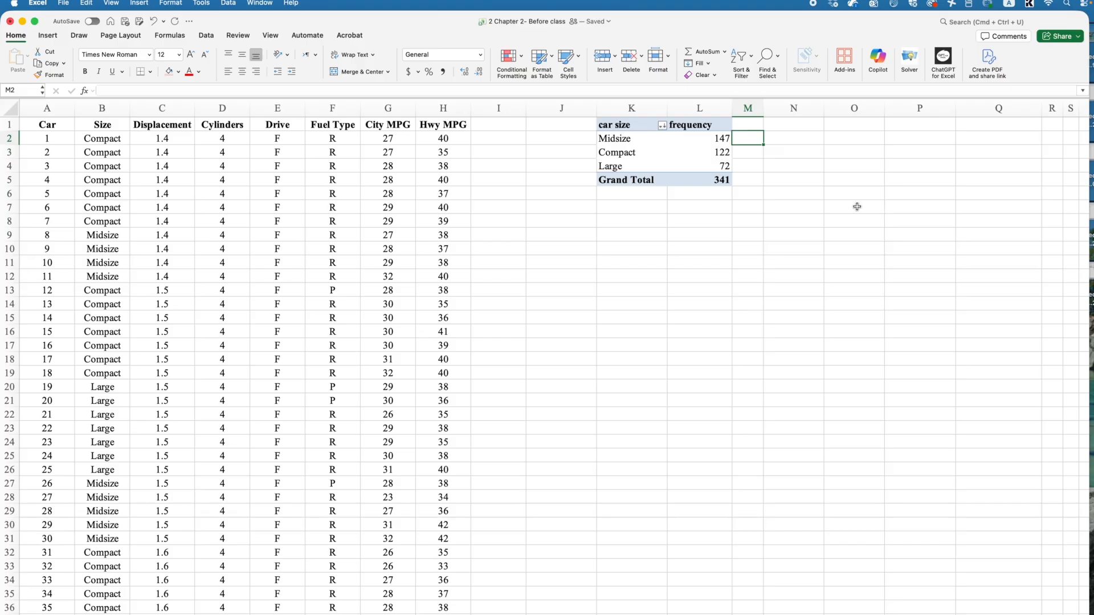
- Add the Size field to the PivotTable's values a second time, as Count of Size
{"action": "left_click", "coordinate": [717, 139]}
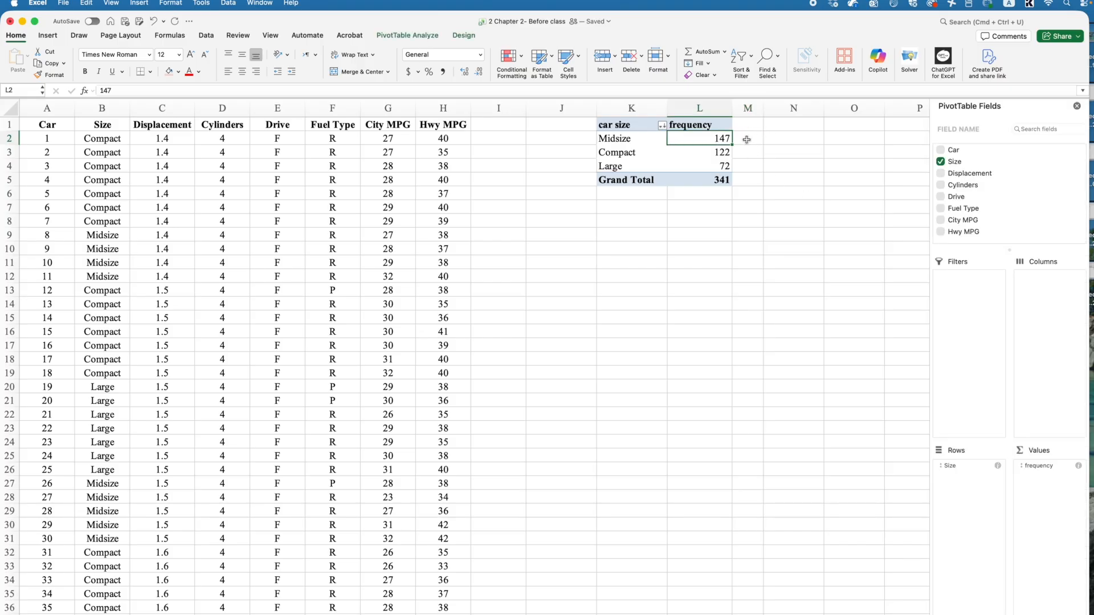
{"action": "left_click", "coordinate": [623, 128]}
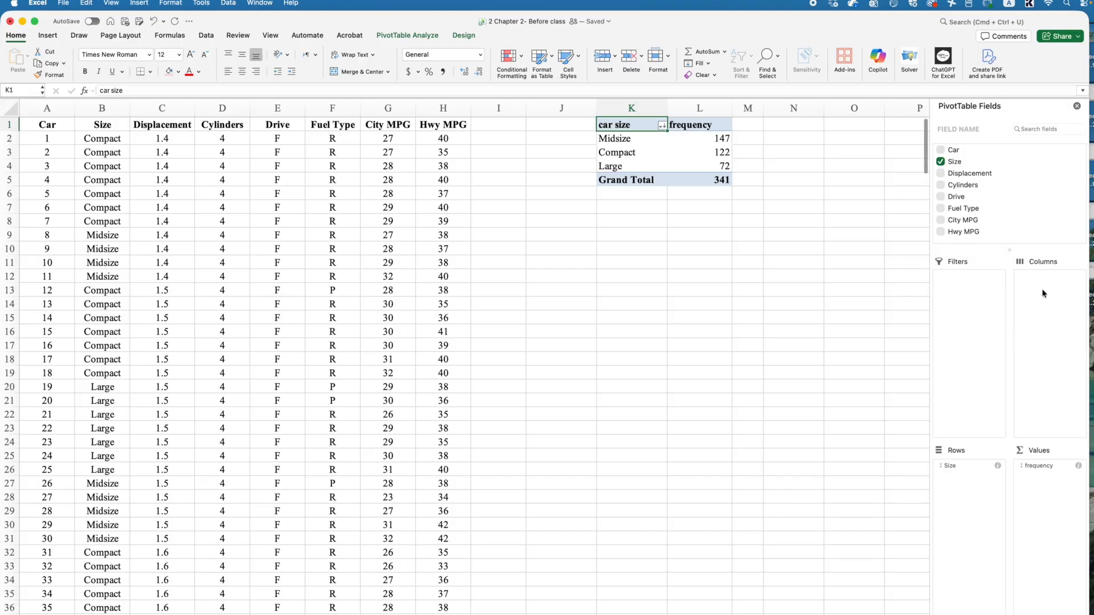
{"action": "left_click_drag", "start_coordinate": [955, 162], "coordinate": [1042, 474]}
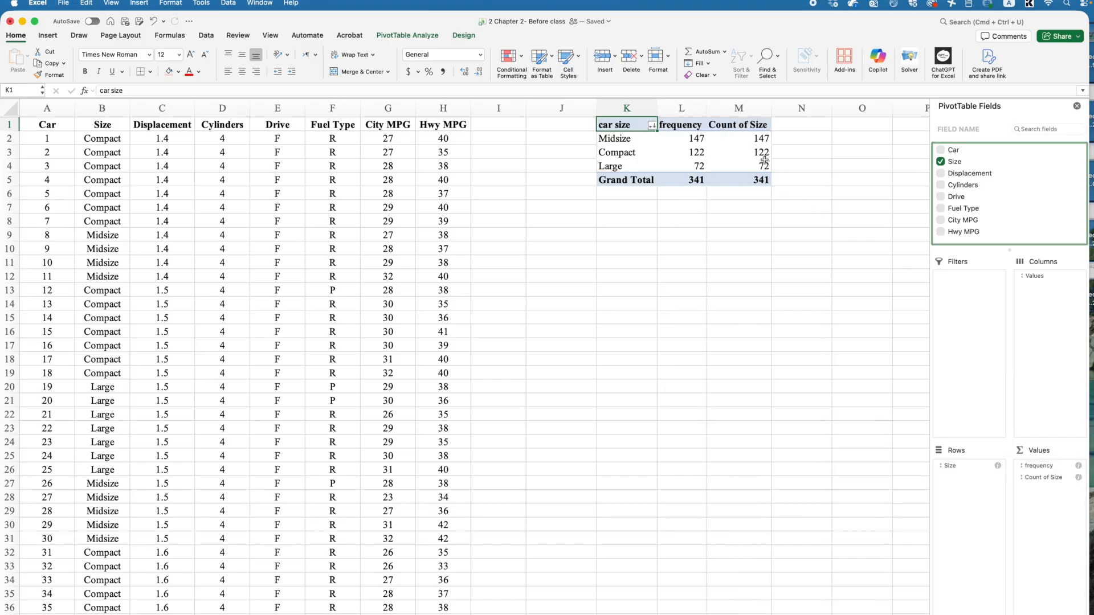
{"action": "left_click", "coordinate": [1061, 480]}
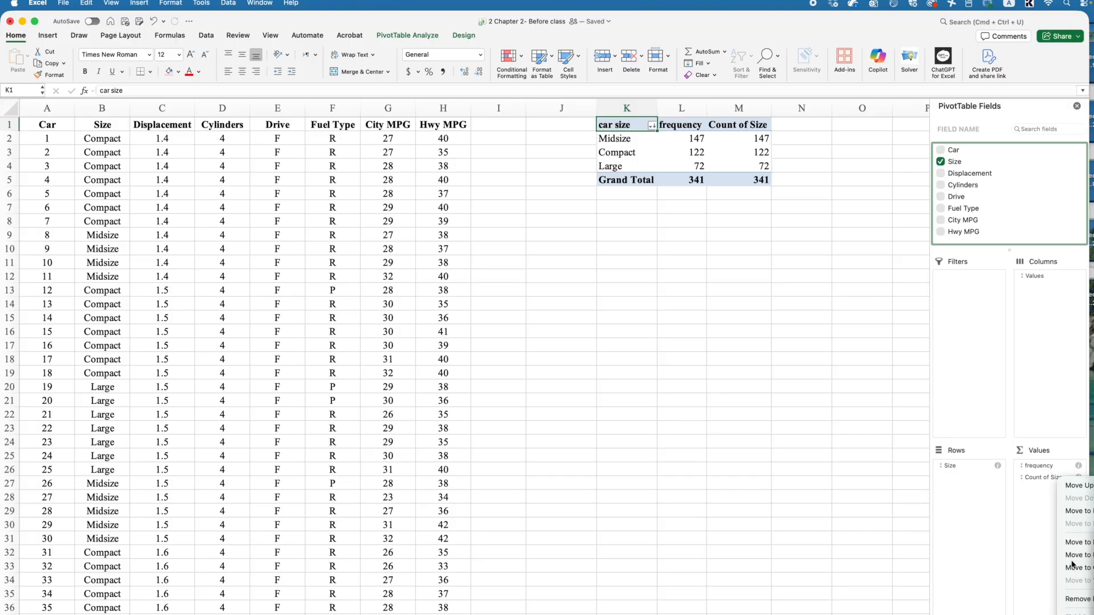
{"action": "left_click", "coordinate": [1028, 492]}
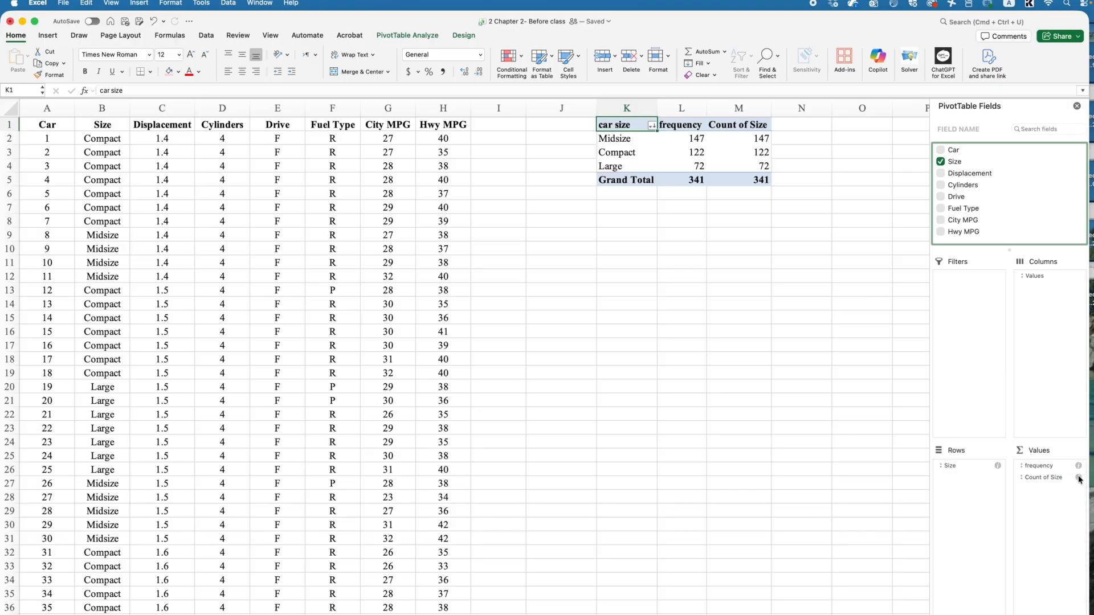
- Set the second Count of Size value field to summarize by Count and show its data as % of Grand Total
{"action": "left_click", "coordinate": [1079, 480]}
{"action": "left_click_drag", "start_coordinate": [593, 139], "coordinate": [663, 229]}
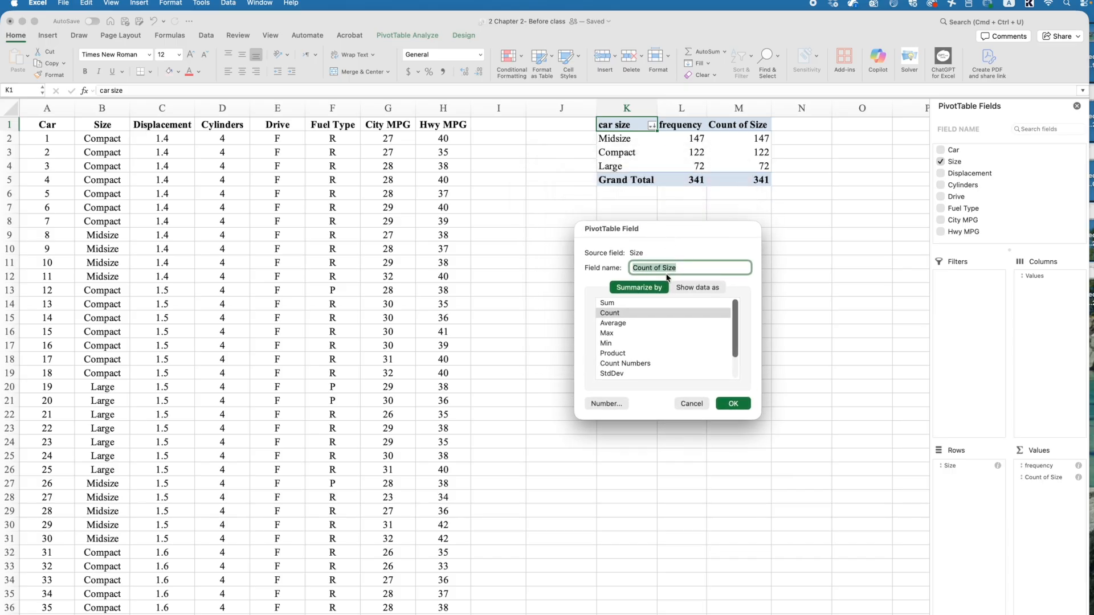
{"action": "left_click", "coordinate": [601, 315]}
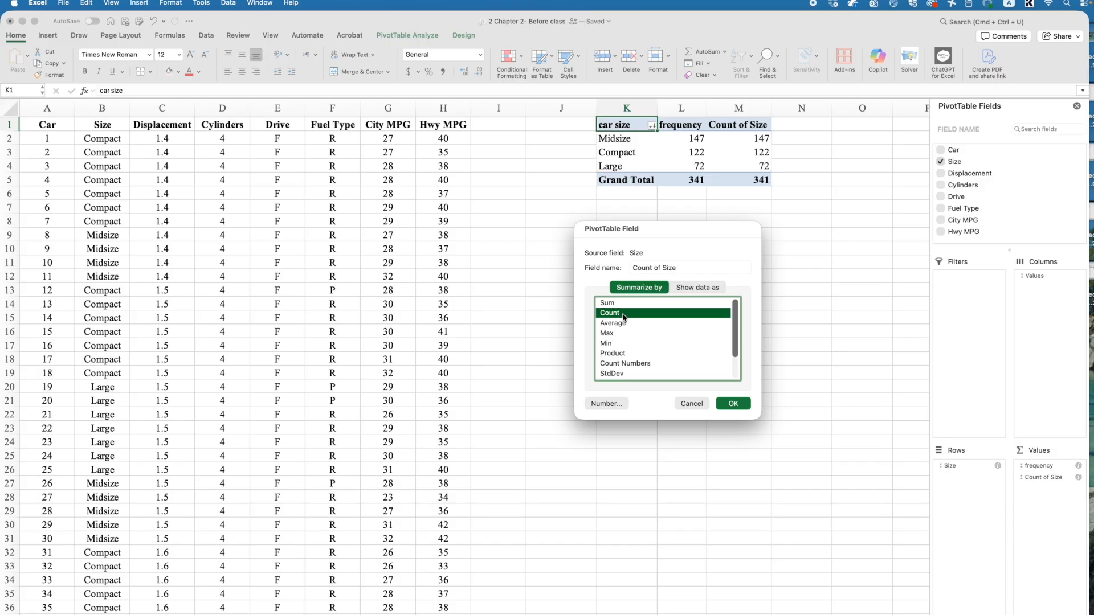
{"action": "left_click", "coordinate": [695, 290]}
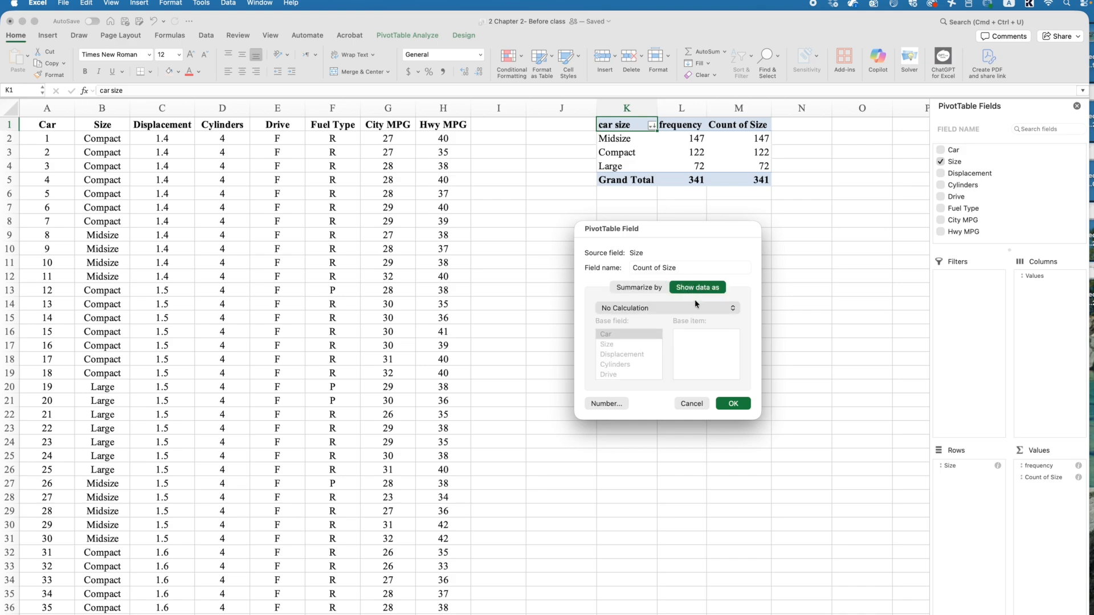
{"action": "left_click", "coordinate": [693, 304]}
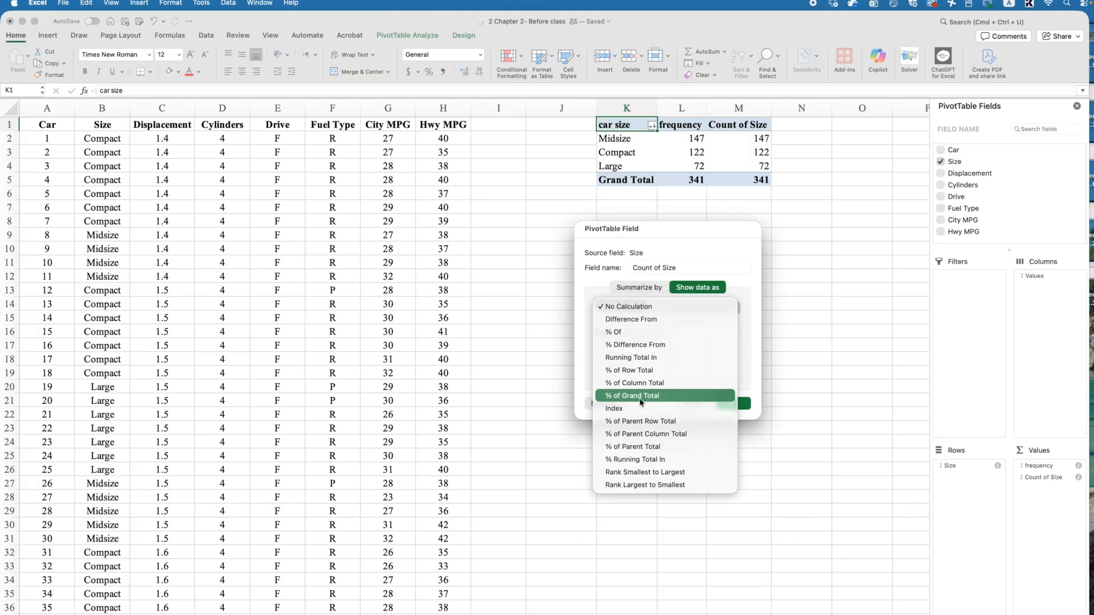
{"action": "left_click", "coordinate": [640, 399]}
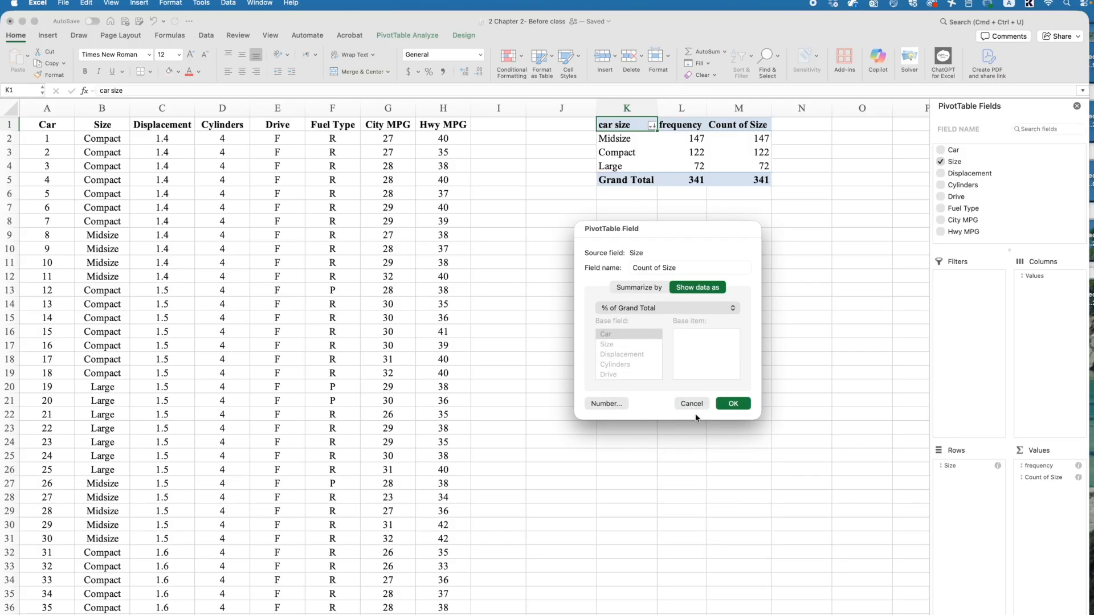
{"action": "left_click", "coordinate": [734, 403]}
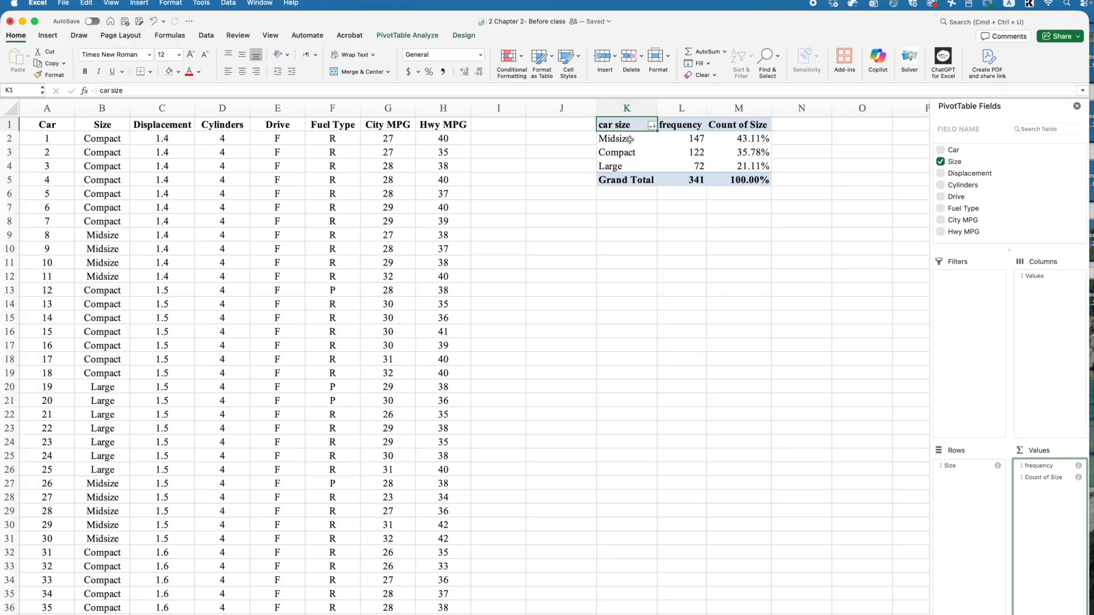
- Rename the Count of Size header in cell M1 to relative frequency and fit column M to its contents
{"action": "left_click", "coordinate": [722, 125]}
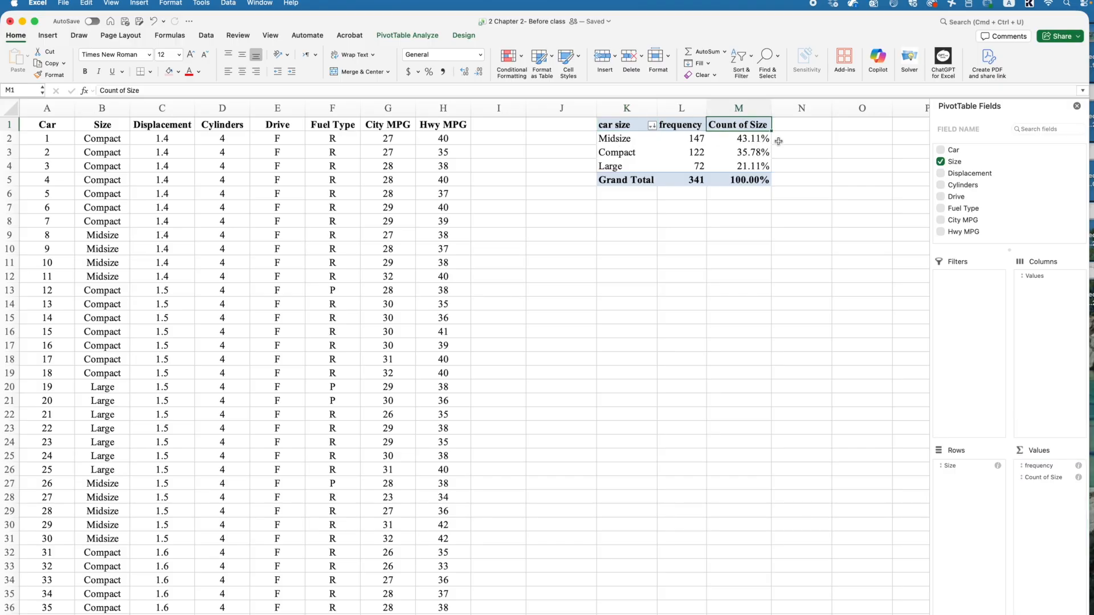
{"action": "type", "text": "relativ"}
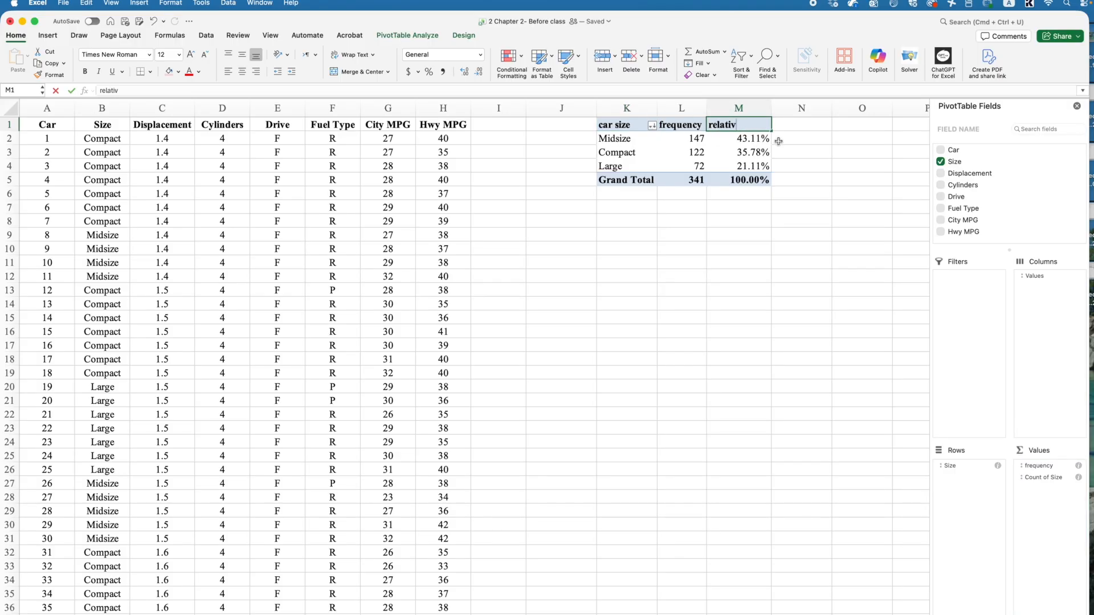
{"action": "type", "text": "e frequency"}
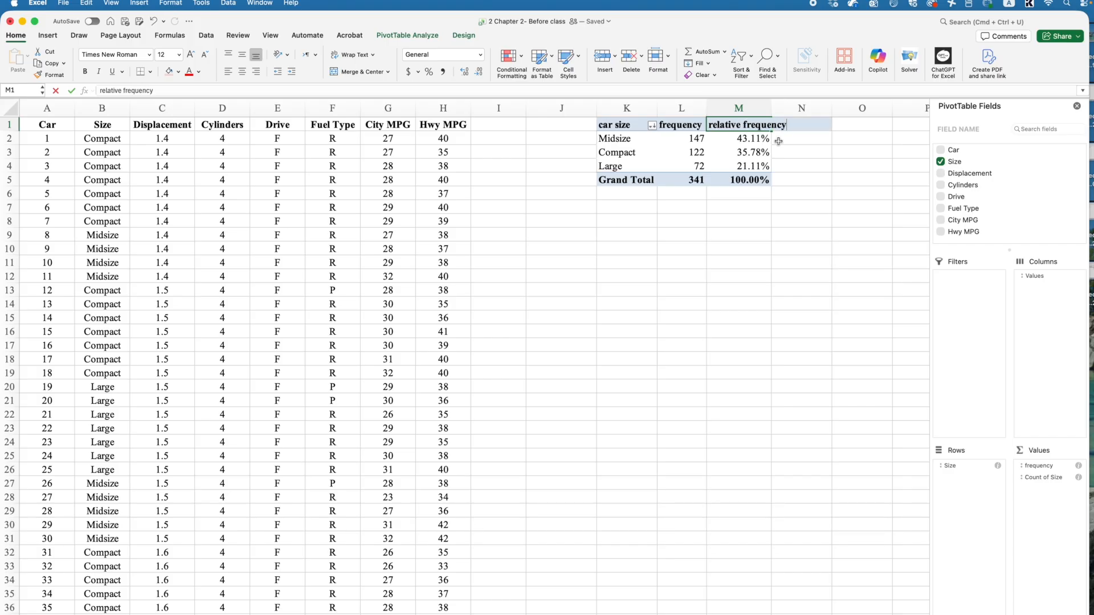
{"action": "left_click_drag", "start_coordinate": [747, 234], "coordinate": [747, 245]}
{"action": "double_click", "coordinate": [772, 109]}
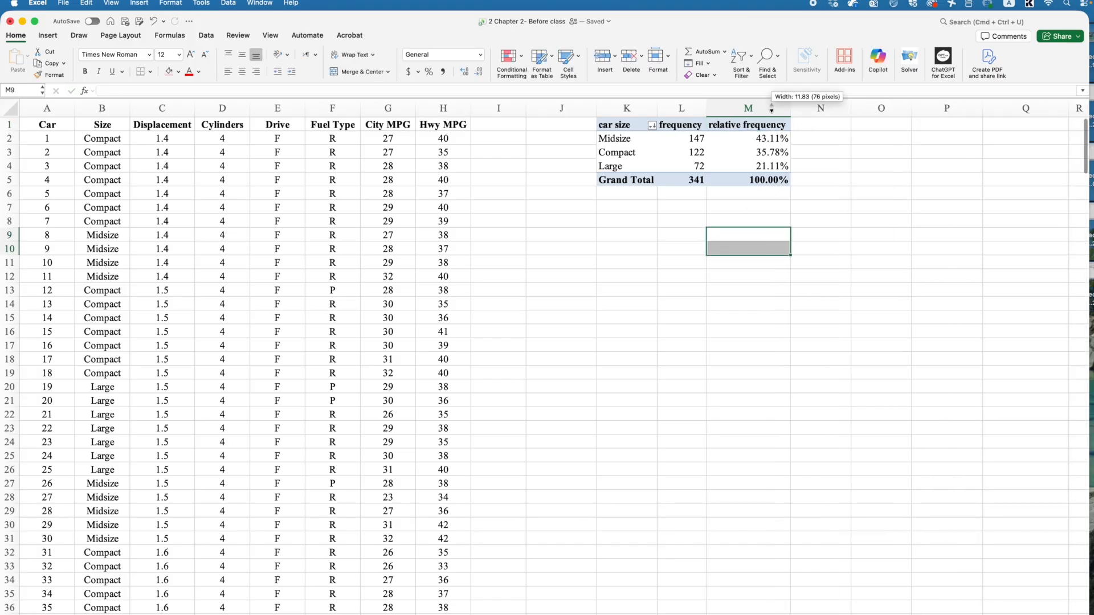
- Widen column L slightly and center-align the frequency and relative frequency cells L1:M5, including the Grand Total row
{"action": "left_click_drag", "start_coordinate": [706, 108], "coordinate": [750, 165]}
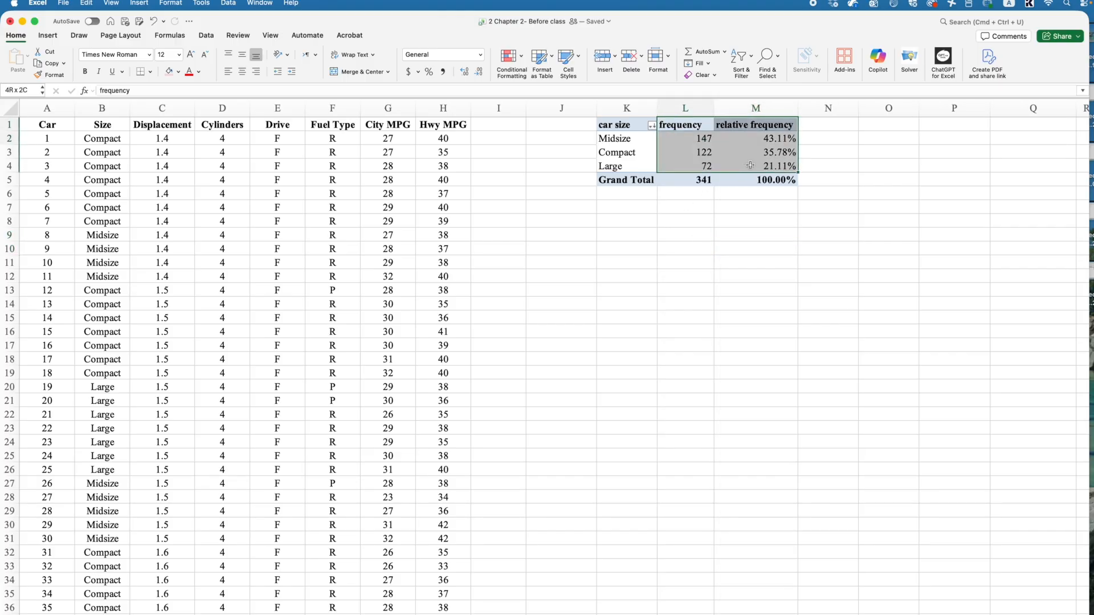
{"action": "left_click", "coordinate": [242, 72]}
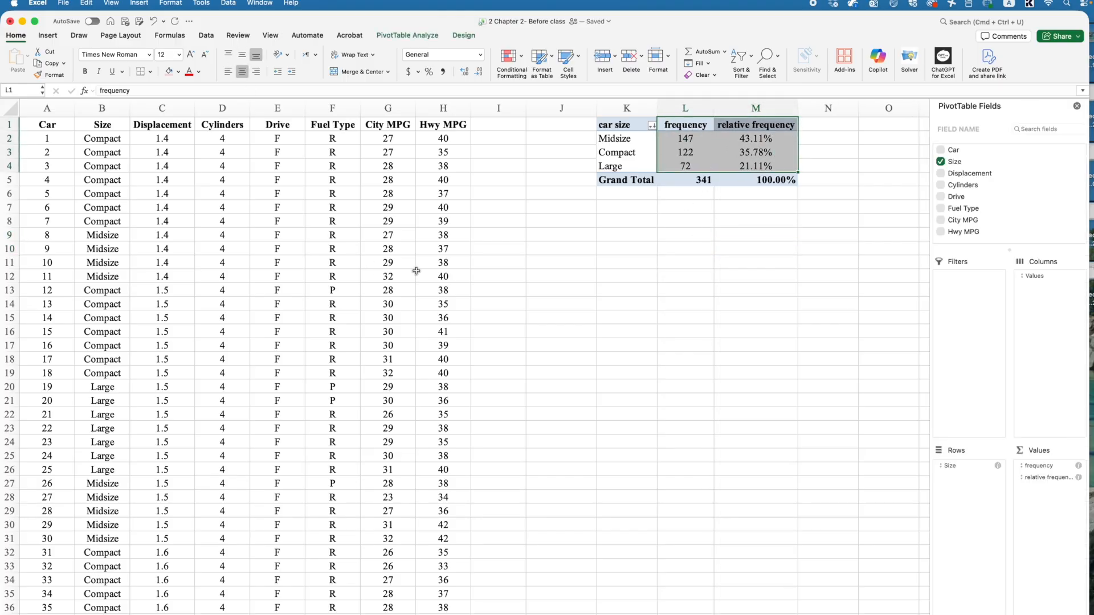
{"action": "left_click", "coordinate": [740, 247]}
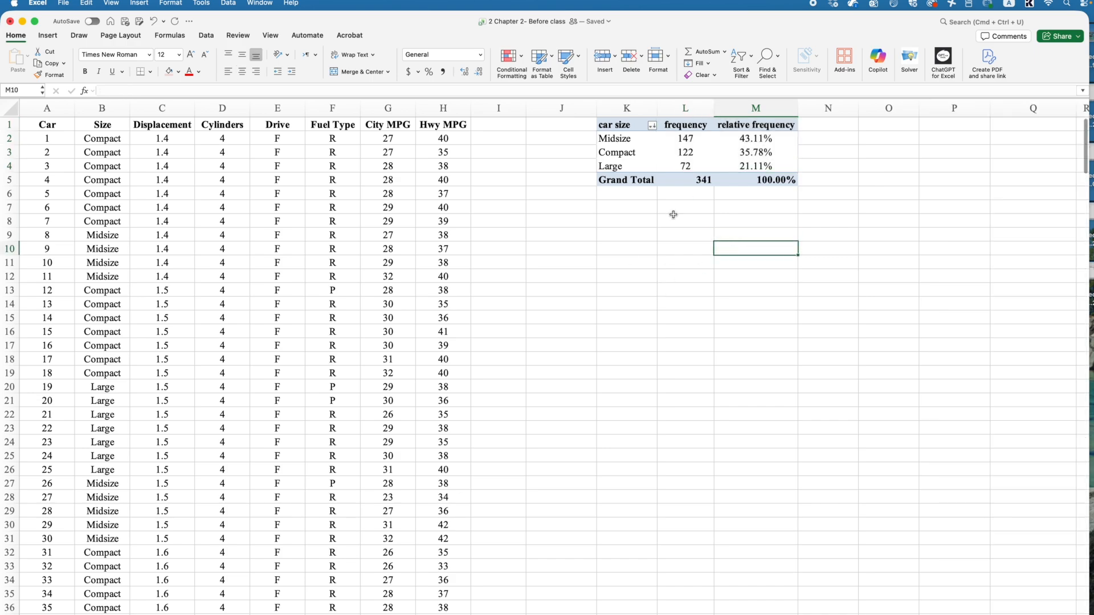
{"action": "left_click_drag", "start_coordinate": [692, 180], "coordinate": [778, 180]}
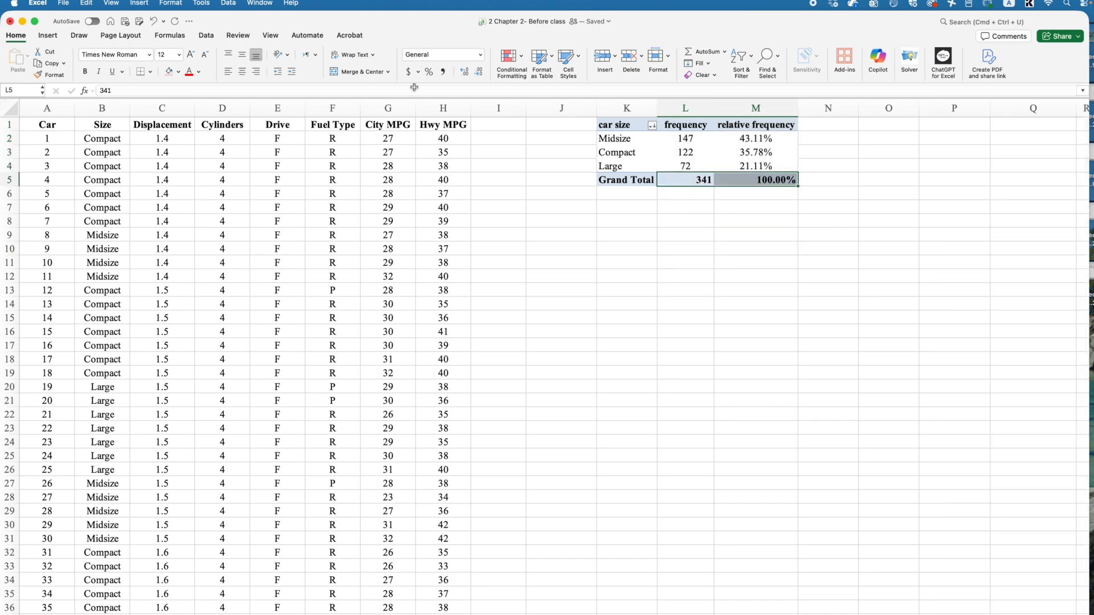
{"action": "left_click", "coordinate": [242, 71]}
{"action": "left_click_drag", "start_coordinate": [762, 138], "coordinate": [764, 166]}
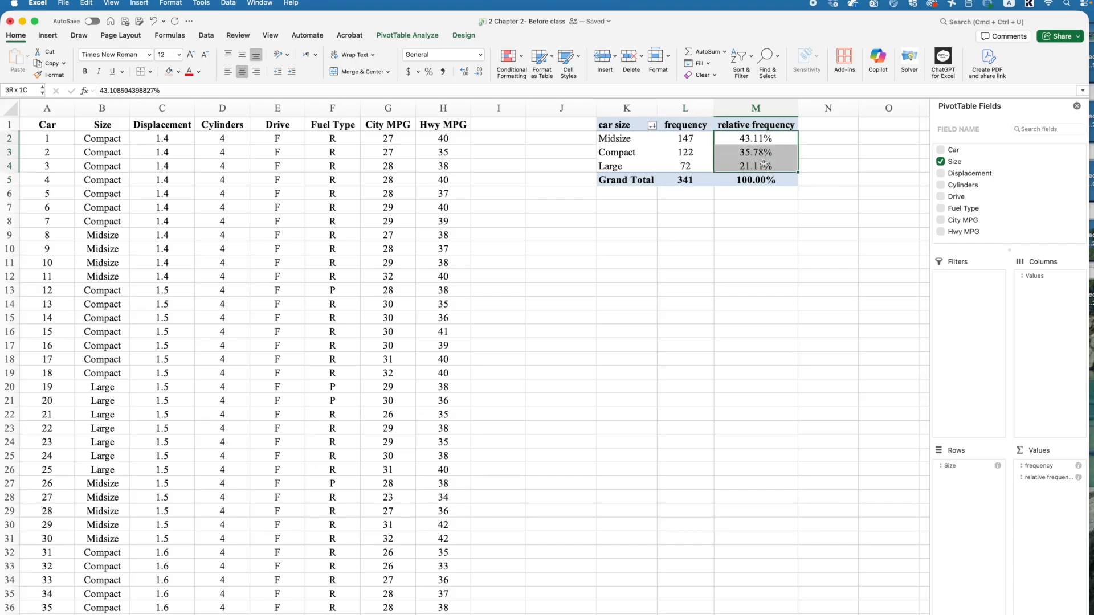
{"action": "left_click", "coordinate": [743, 179]}
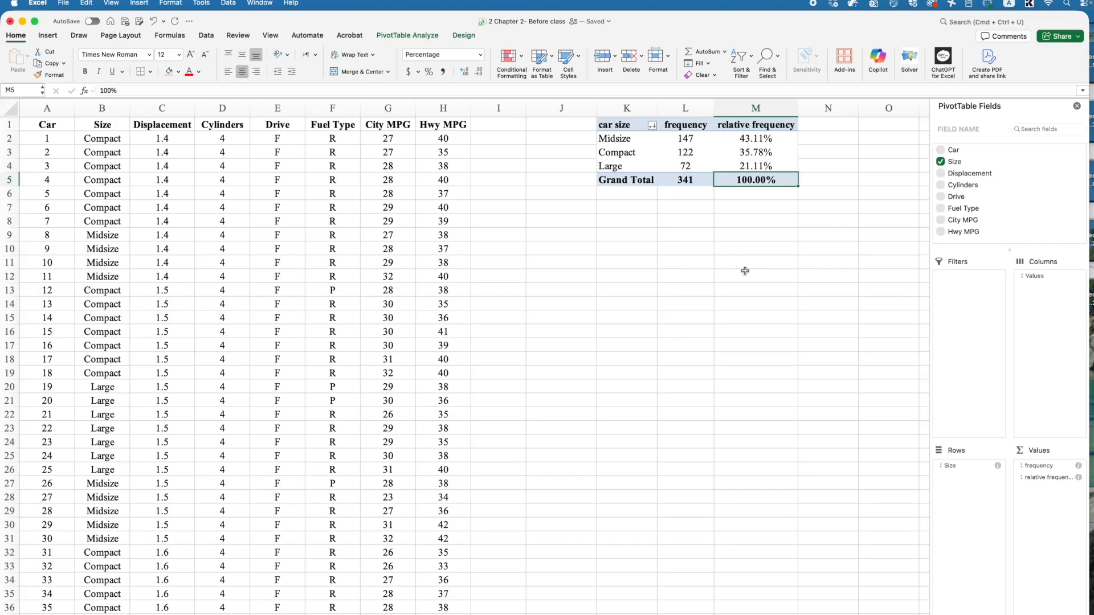
- Copy the entire car size PivotTable K1:M5, including the Grand Total row, and paste the copy starting at cell K9
{"action": "key", "text": "super+a"}
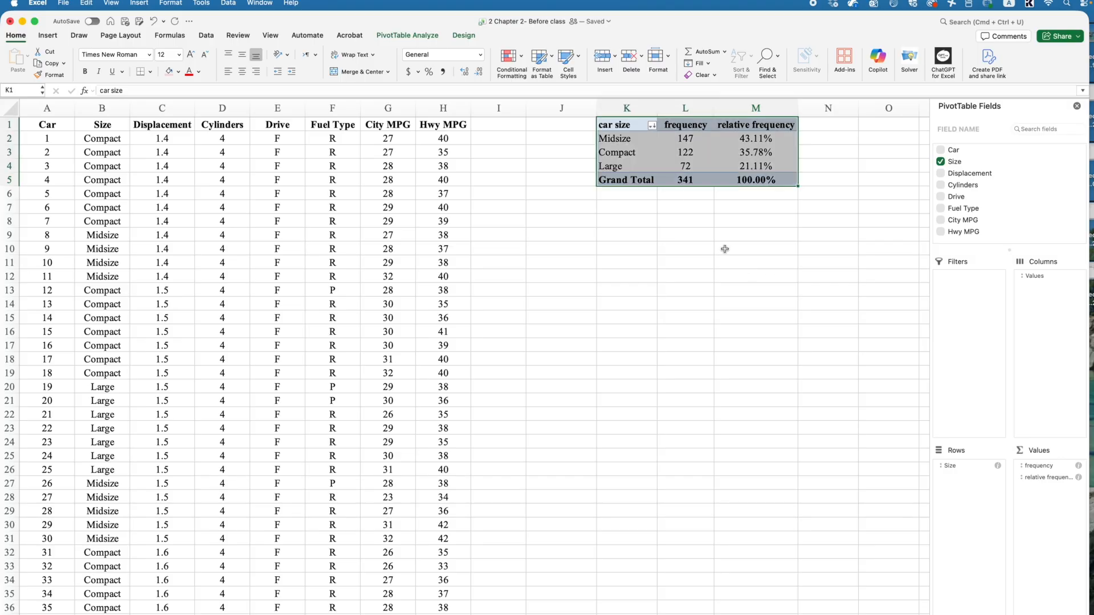
{"action": "left_click", "coordinate": [709, 235]}
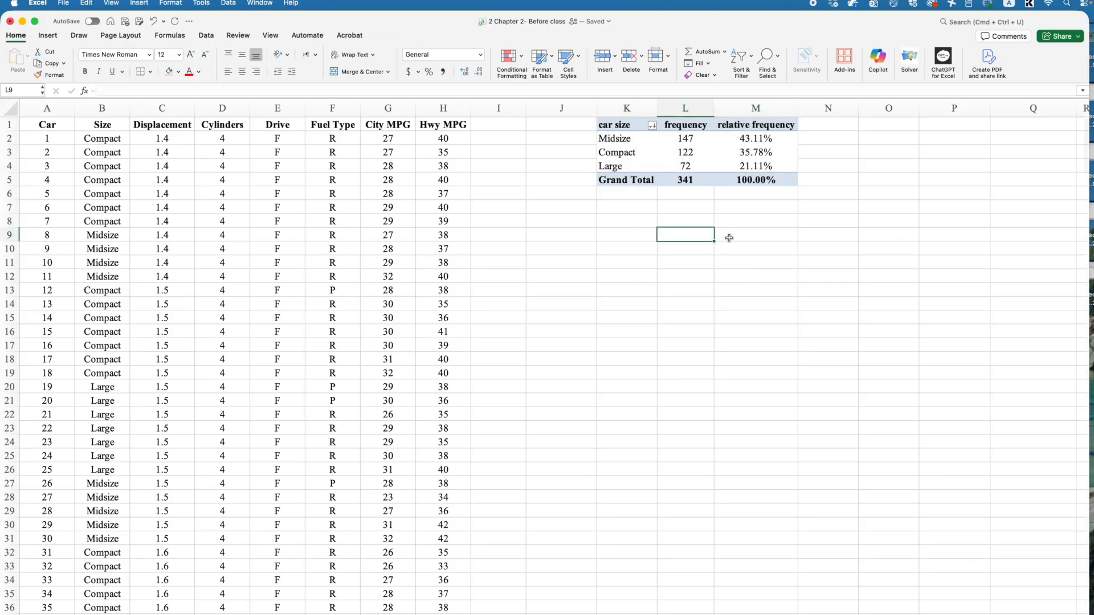
{"action": "left_click", "coordinate": [628, 223]}
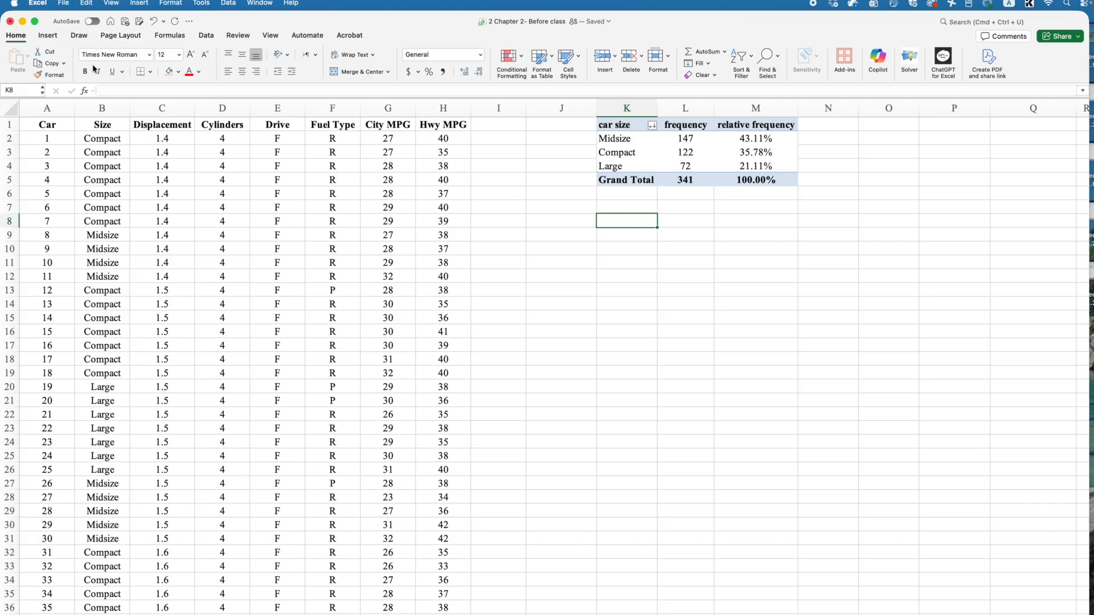
{"action": "left_click_drag", "start_coordinate": [604, 124], "coordinate": [776, 177]}
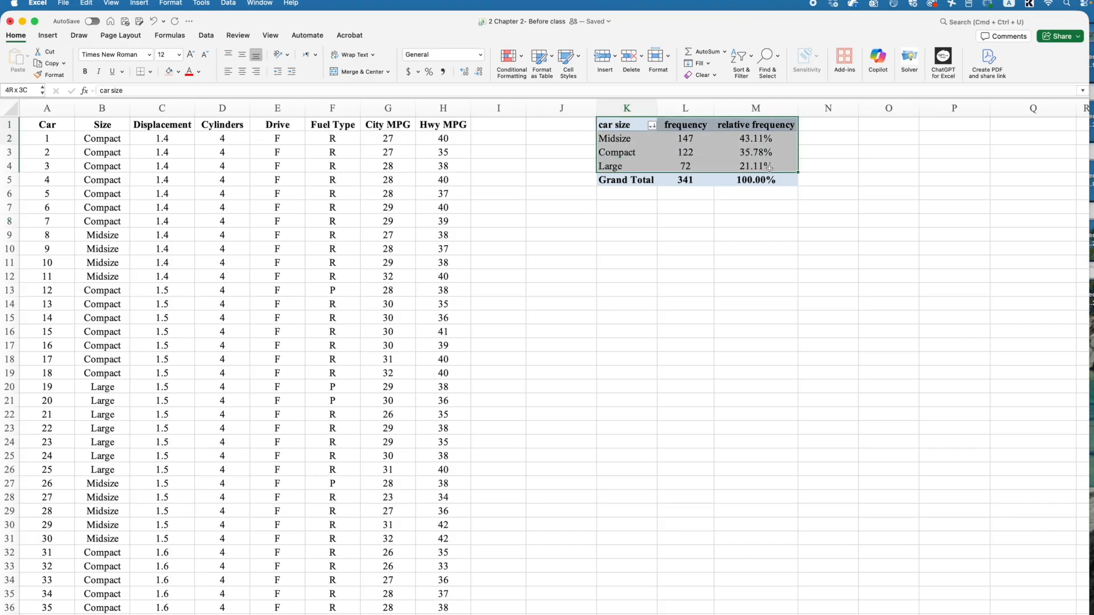
{"action": "key", "text": "super+c"}
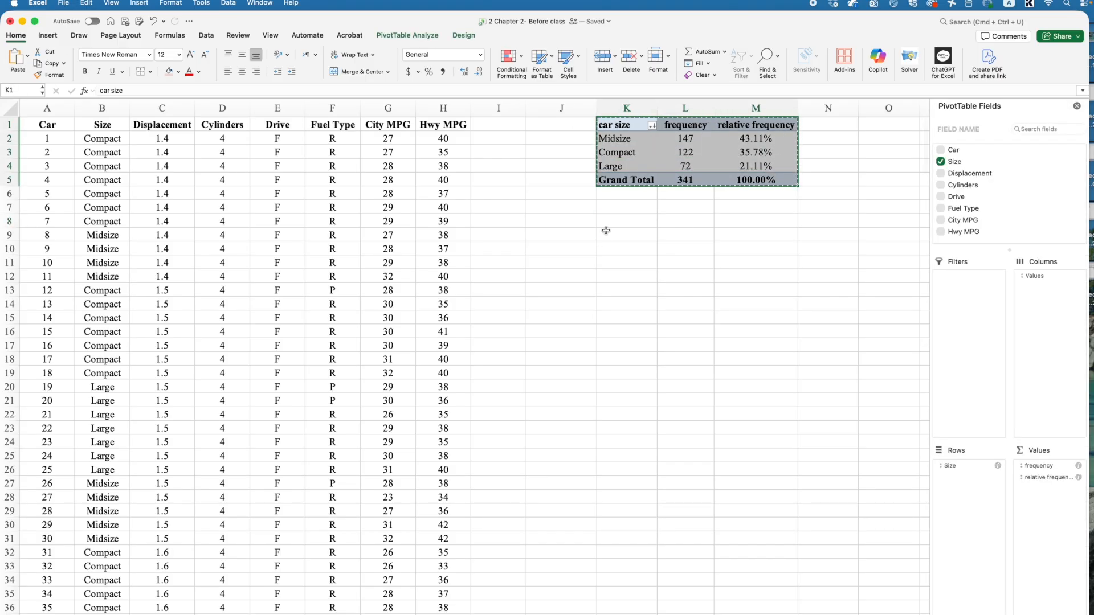
{"action": "left_click", "coordinate": [606, 235]}
{"action": "key", "text": "super+v"}
- Remove the relative frequency field from the values of the copied PivotTable at K9
{"action": "left_click", "coordinate": [755, 235]}
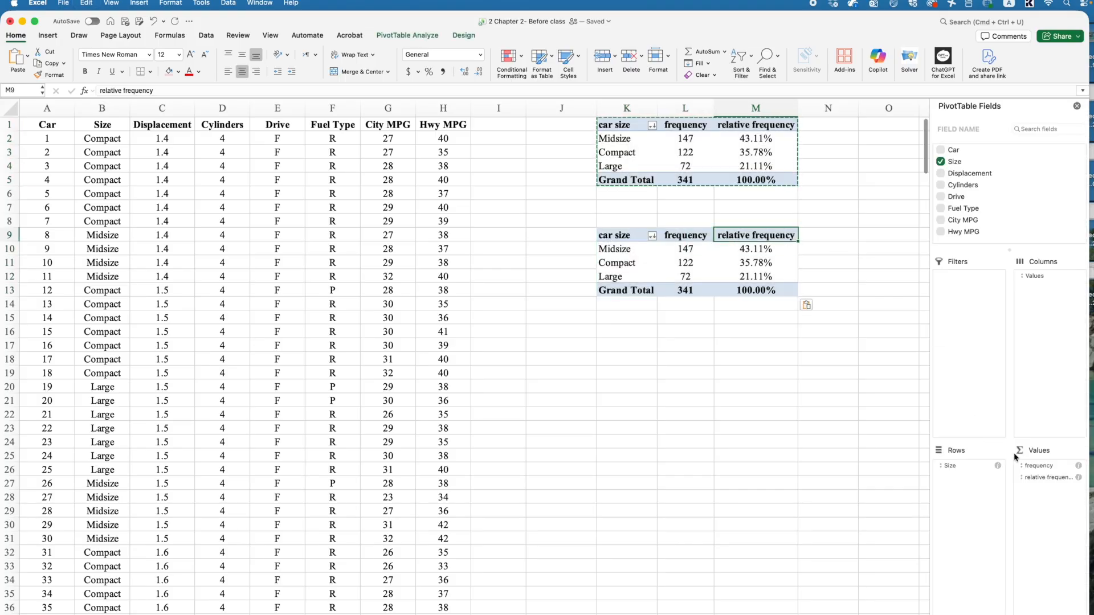
{"action": "left_click", "coordinate": [1051, 478]}
{"action": "left_click", "coordinate": [1037, 478]}
{"action": "left_click", "coordinate": [1036, 479]}
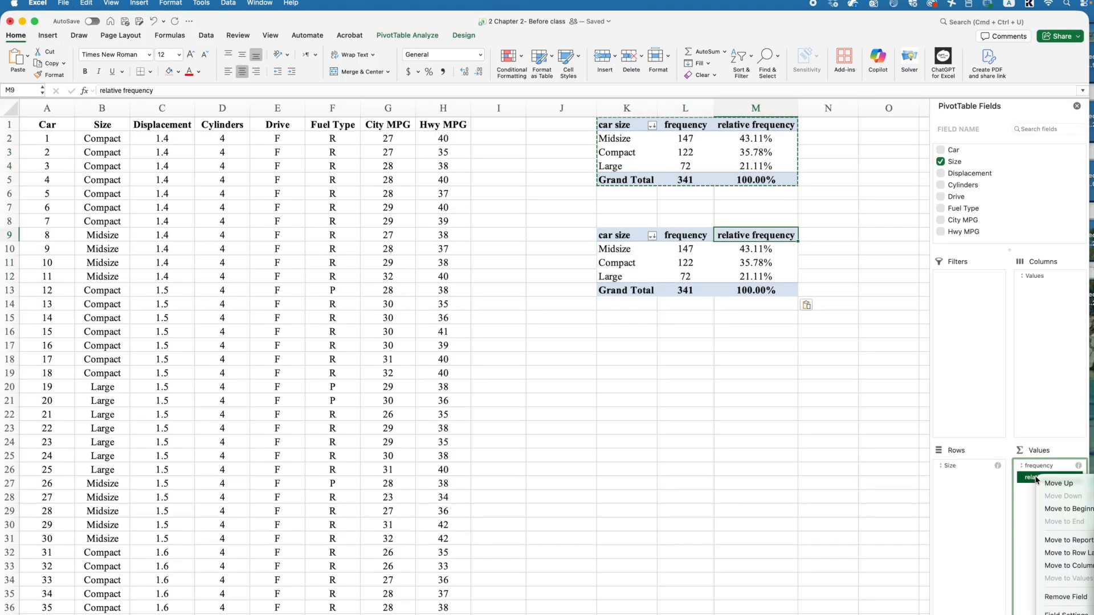
{"action": "left_click", "coordinate": [1084, 596]}
- Select the copied PivotTable K9:L13 and look through the column, line and pie chart types on offer
{"action": "left_click_drag", "start_coordinate": [611, 234], "coordinate": [684, 278]}
{"action": "left_click", "coordinate": [651, 263]}
{"action": "left_click_drag", "start_coordinate": [615, 235], "coordinate": [670, 291]}
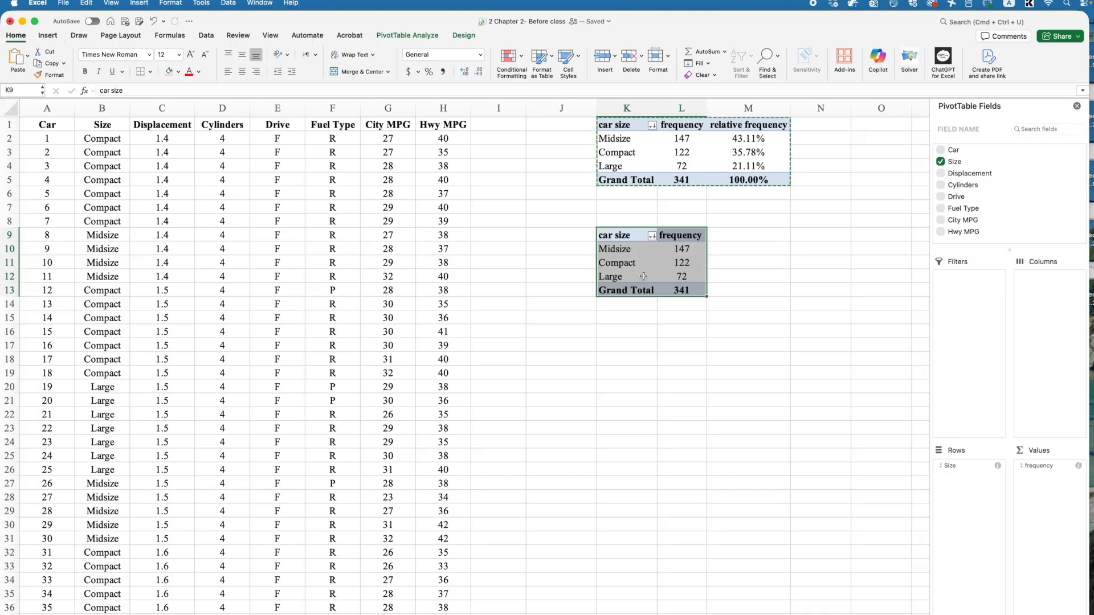
{"action": "left_click", "coordinate": [47, 36]}
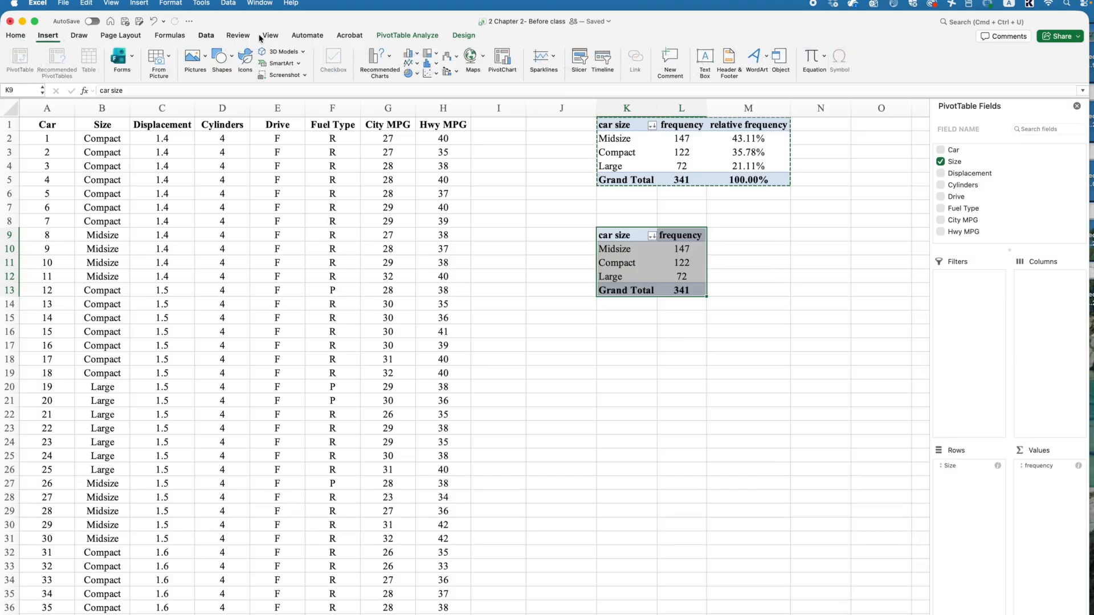
{"action": "left_click", "coordinate": [406, 53]}
{"action": "left_click", "coordinate": [407, 54]}
{"action": "left_click", "coordinate": [45, 35]}
{"action": "left_click", "coordinate": [46, 35]}
{"action": "left_click", "coordinate": [408, 56]}
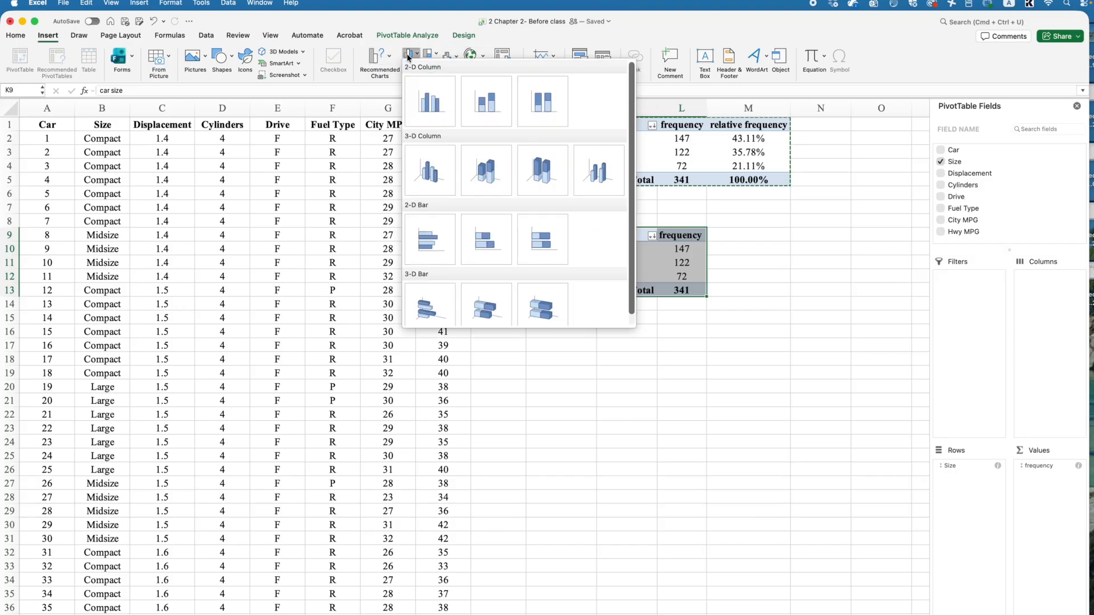
{"action": "left_click", "coordinate": [417, 55]}
{"action": "left_click", "coordinate": [413, 64]}
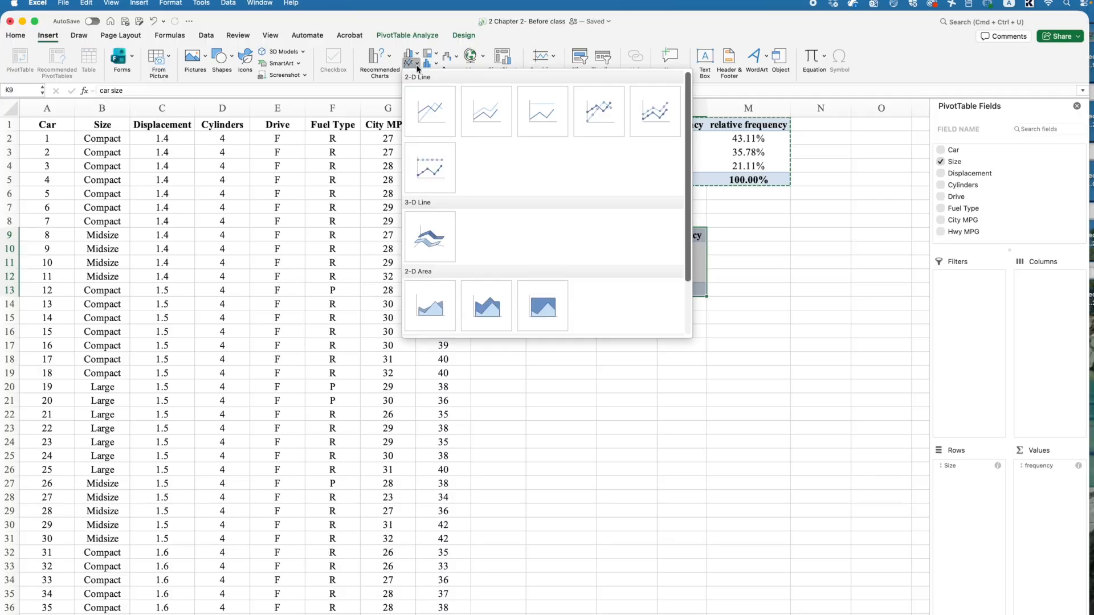
{"action": "left_click", "coordinate": [417, 66]}
{"action": "left_click", "coordinate": [411, 75]}
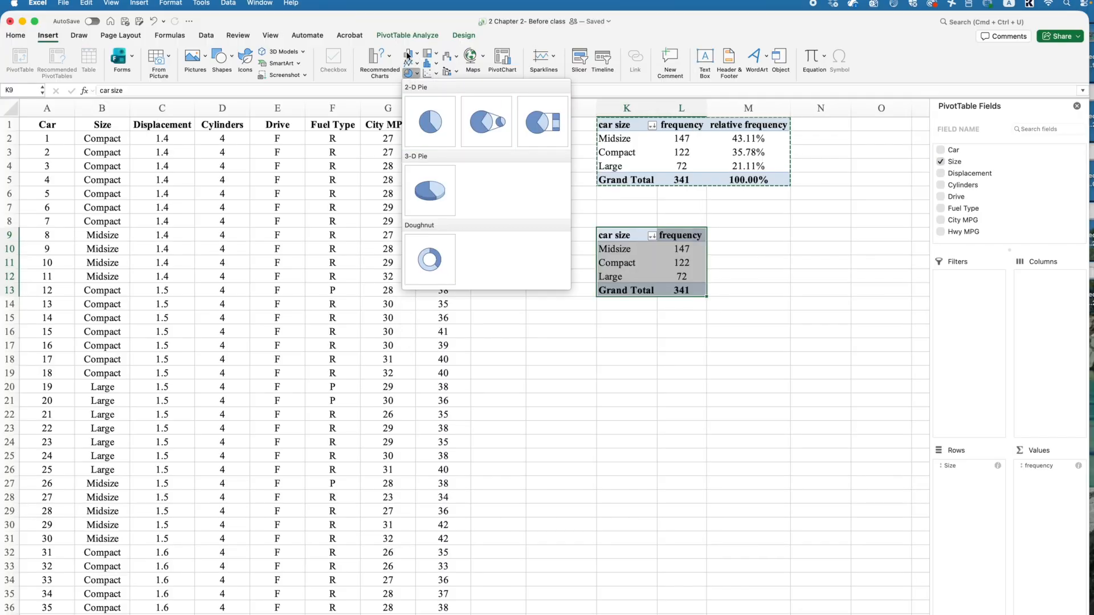
- Insert a 2-D Clustered Column PivotChart of the car size frequencies and place it just below the copied PivotTable
{"action": "left_click", "coordinate": [409, 56]}
{"action": "left_click", "coordinate": [409, 55]}
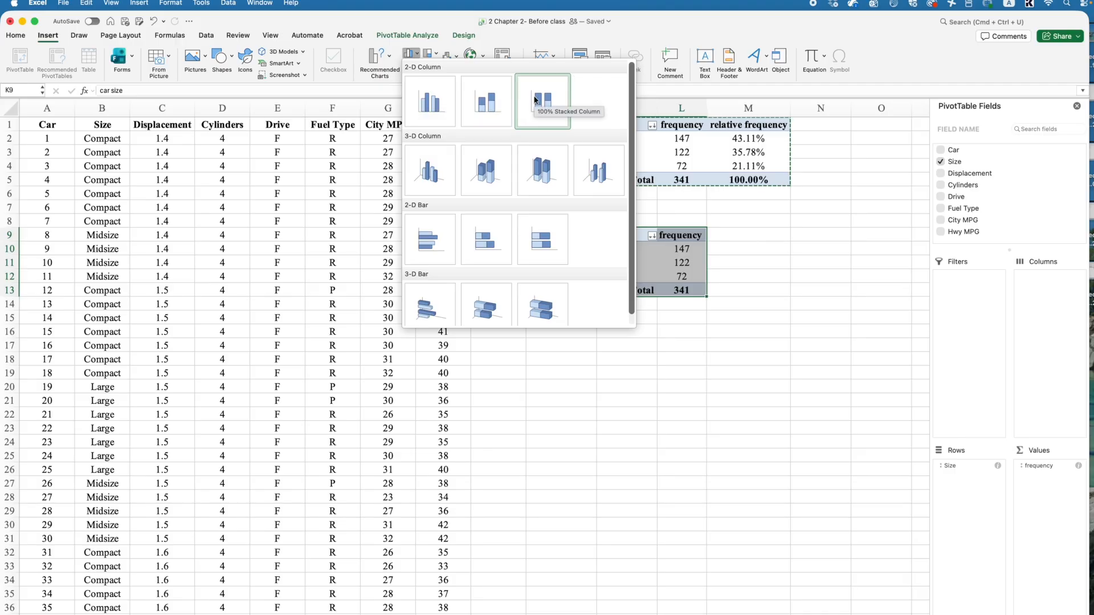
{"action": "left_click", "coordinate": [432, 105]}
{"action": "left_click_drag", "start_coordinate": [504, 284], "coordinate": [702, 305]}
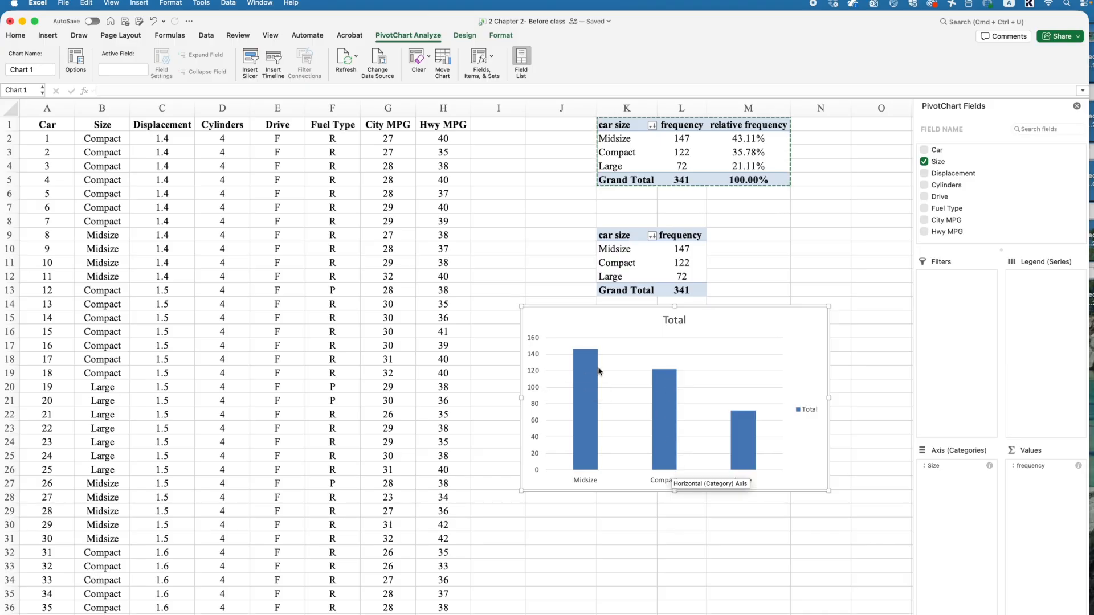
{"action": "mouse_move", "coordinate": [598, 371]}
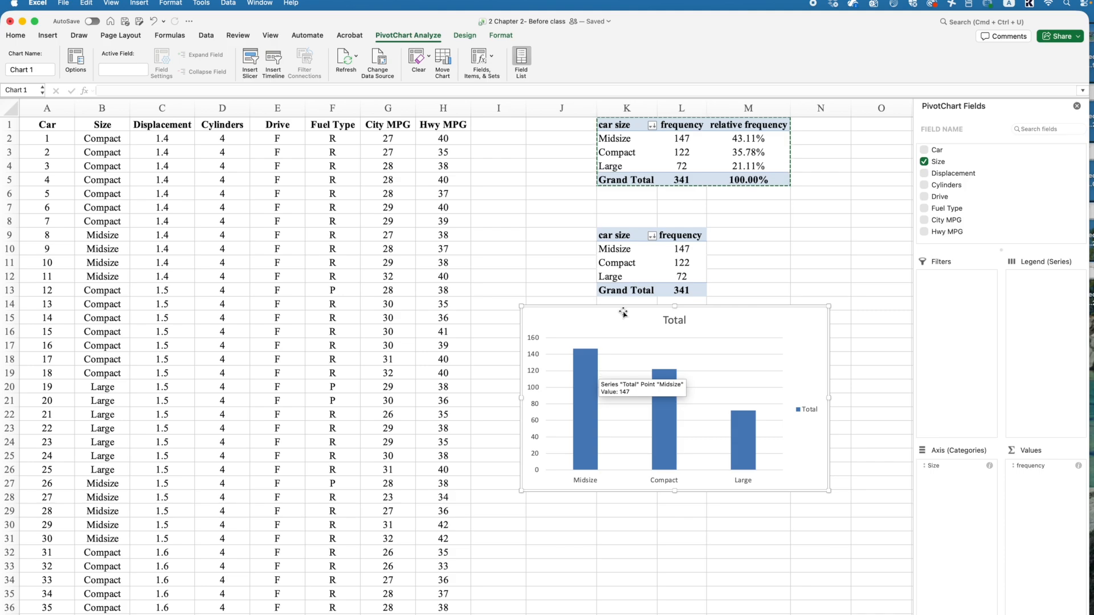
{"action": "left_click_drag", "start_coordinate": [622, 306], "coordinate": [613, 317]}
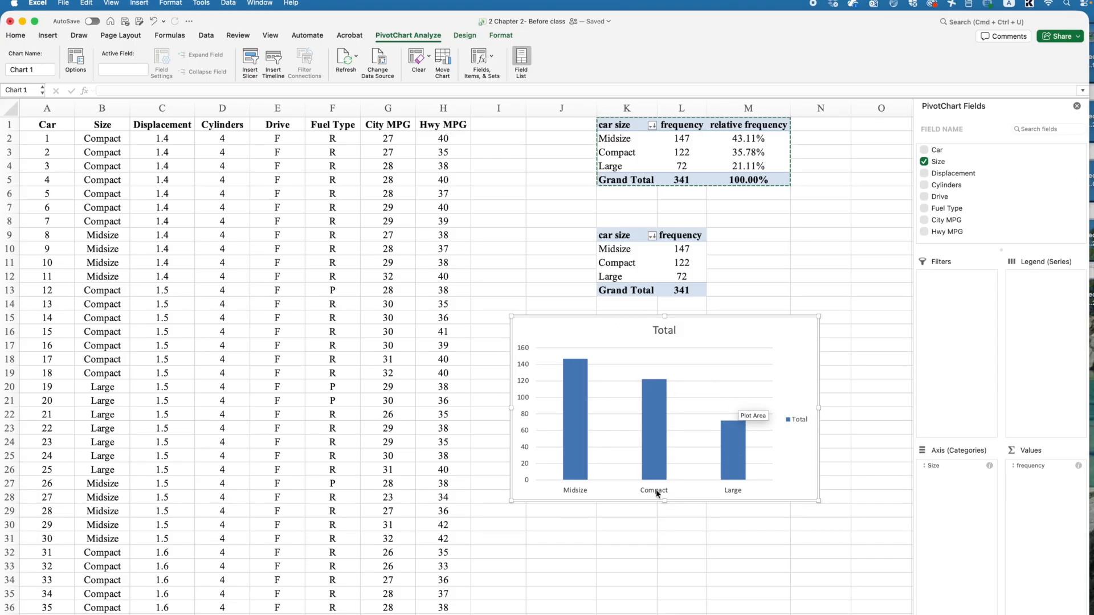
{"action": "mouse_move", "coordinate": [566, 454]}
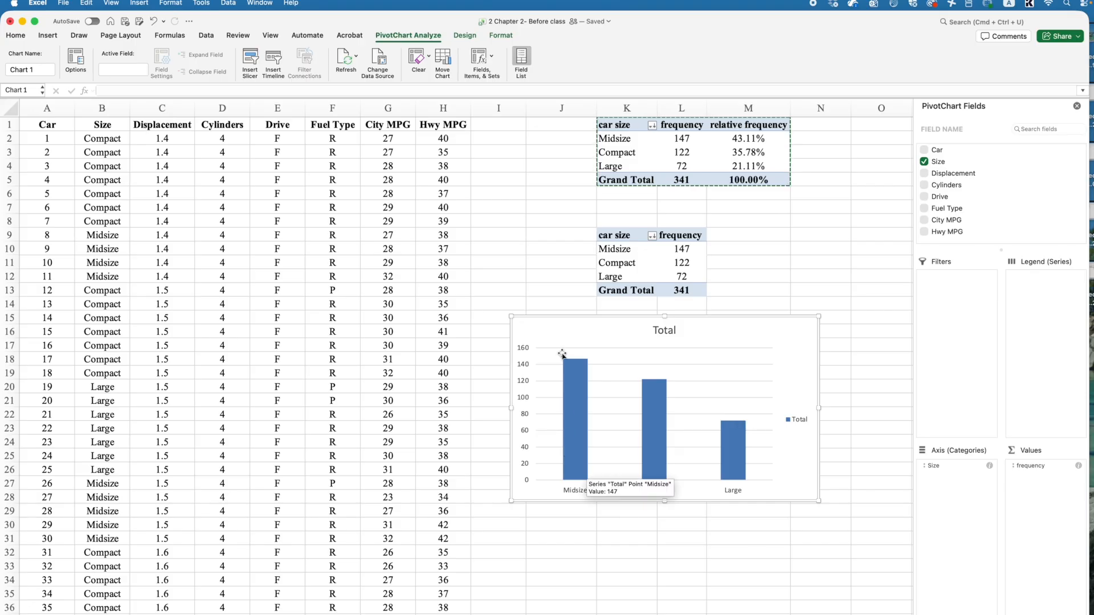
{"action": "left_click", "coordinate": [663, 330]}
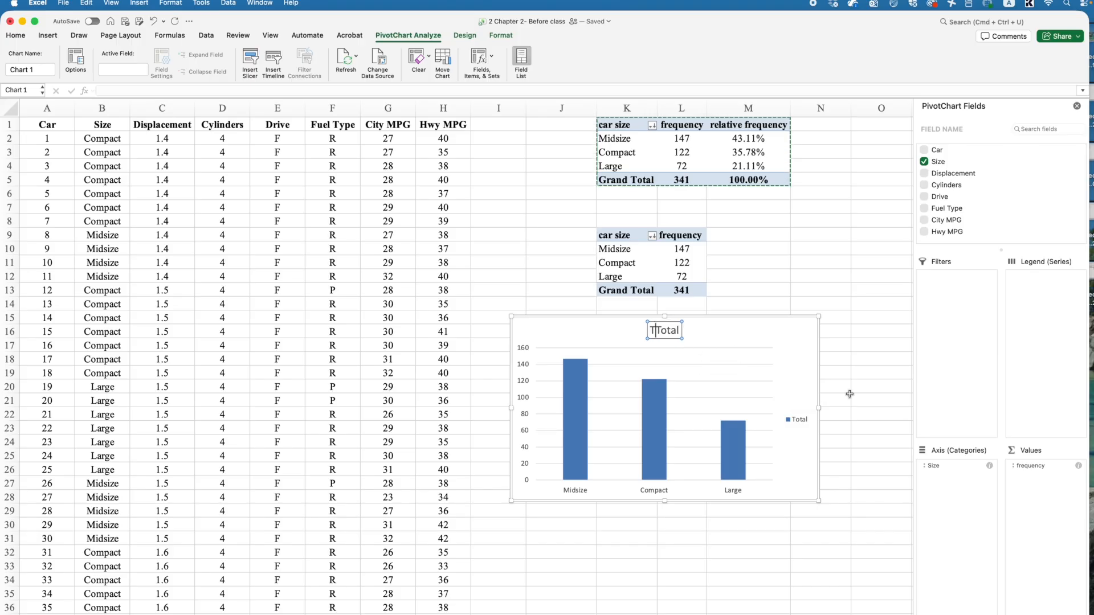
{"action": "type", "text": "Fre"}
{"action": "key", "text": "super+z"}
- Replace the chart title with "Frequency of the car size" and nudge the chart slightly
{"action": "double_click", "coordinate": [662, 334]}
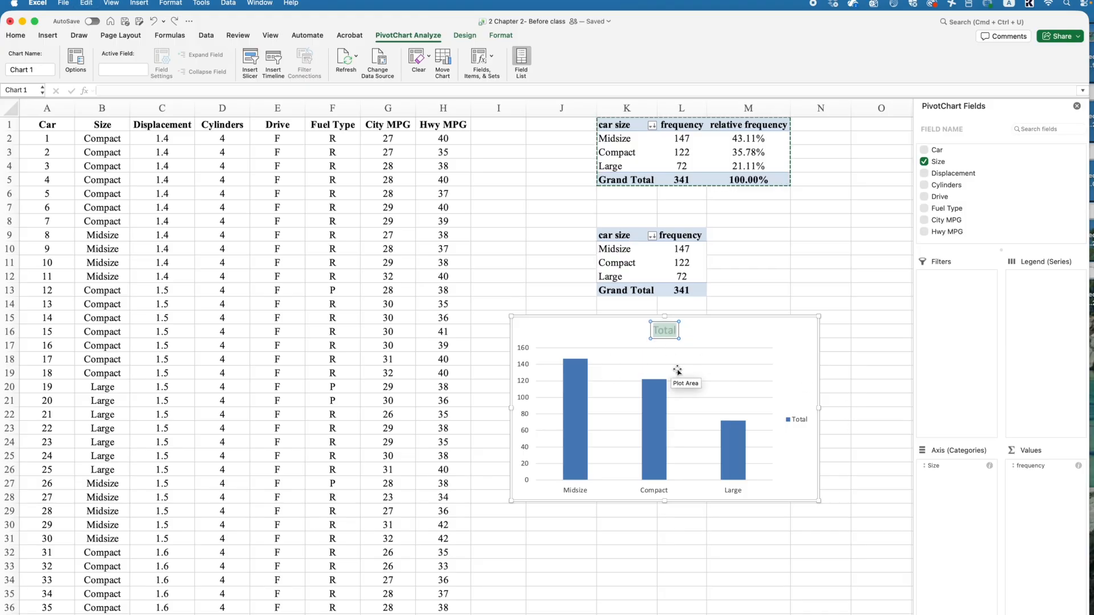
{"action": "type", "text": "Frequency"}
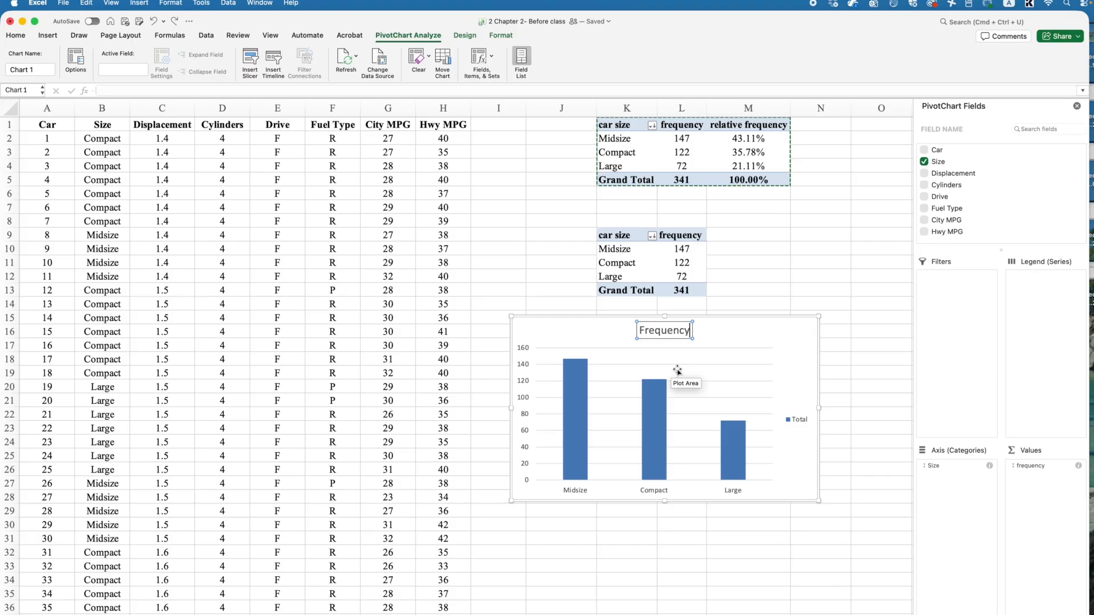
{"action": "type", "text": " of the"}
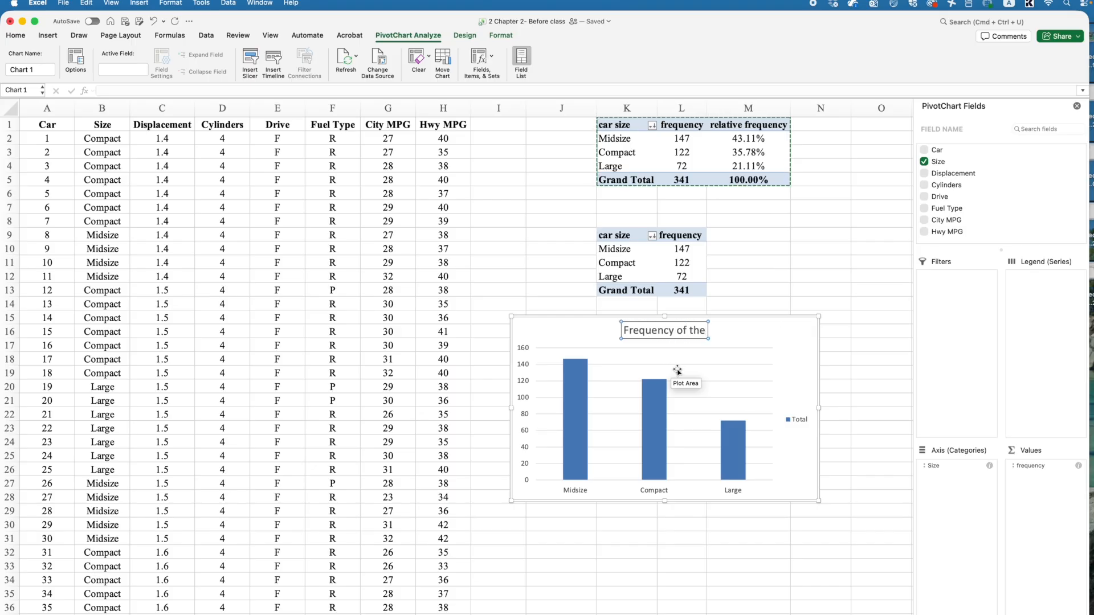
{"action": "type", "text": " car size"}
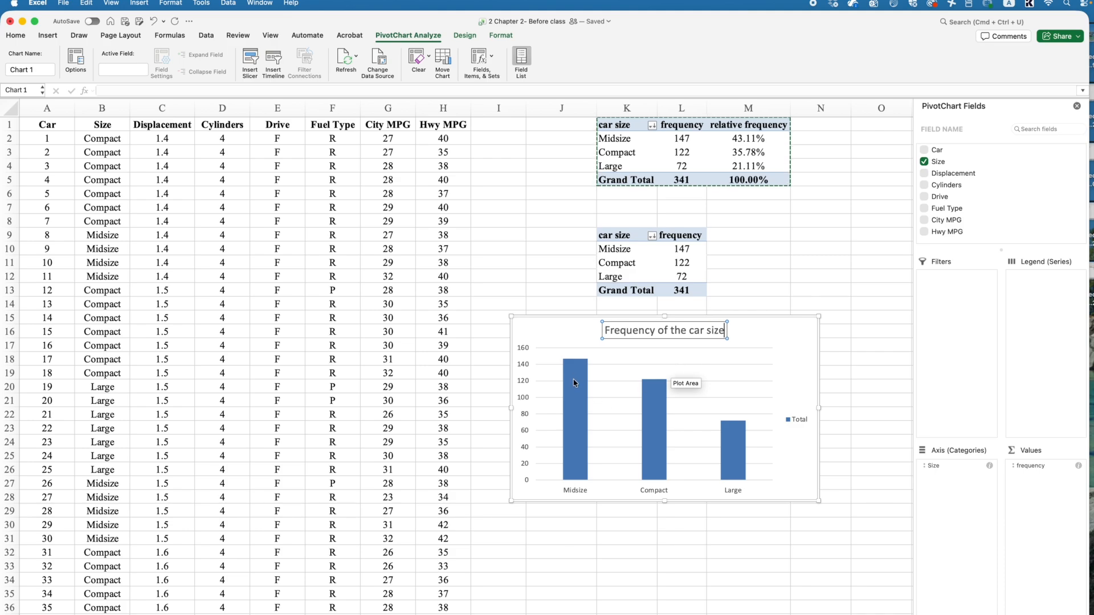
{"action": "left_click", "coordinate": [625, 369]}
{"action": "left_click", "coordinate": [579, 321]}
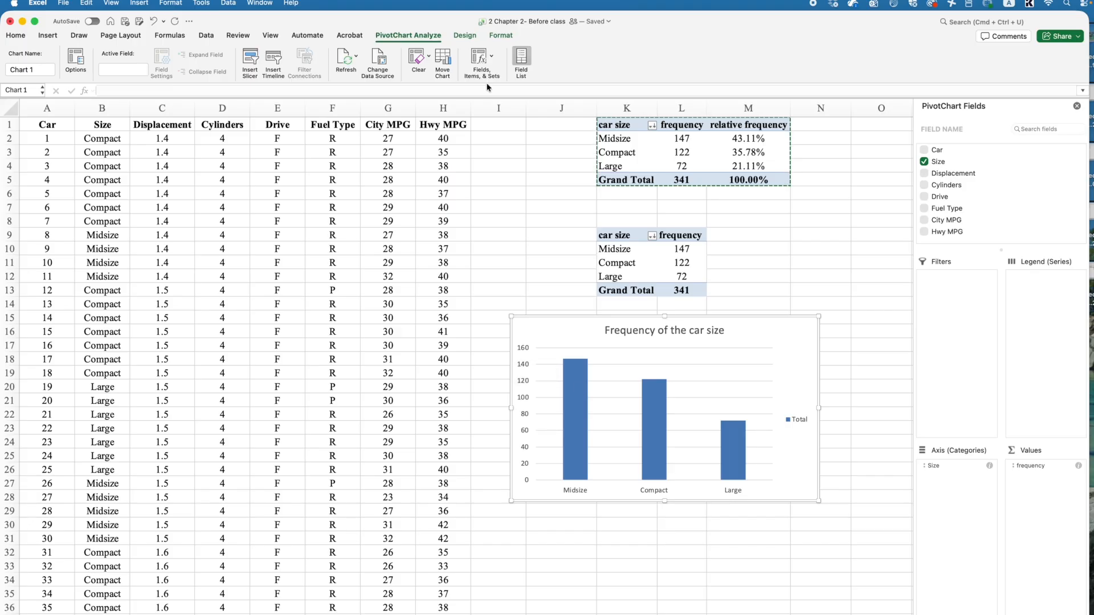
{"action": "left_click_drag", "start_coordinate": [594, 316], "coordinate": [596, 319]}
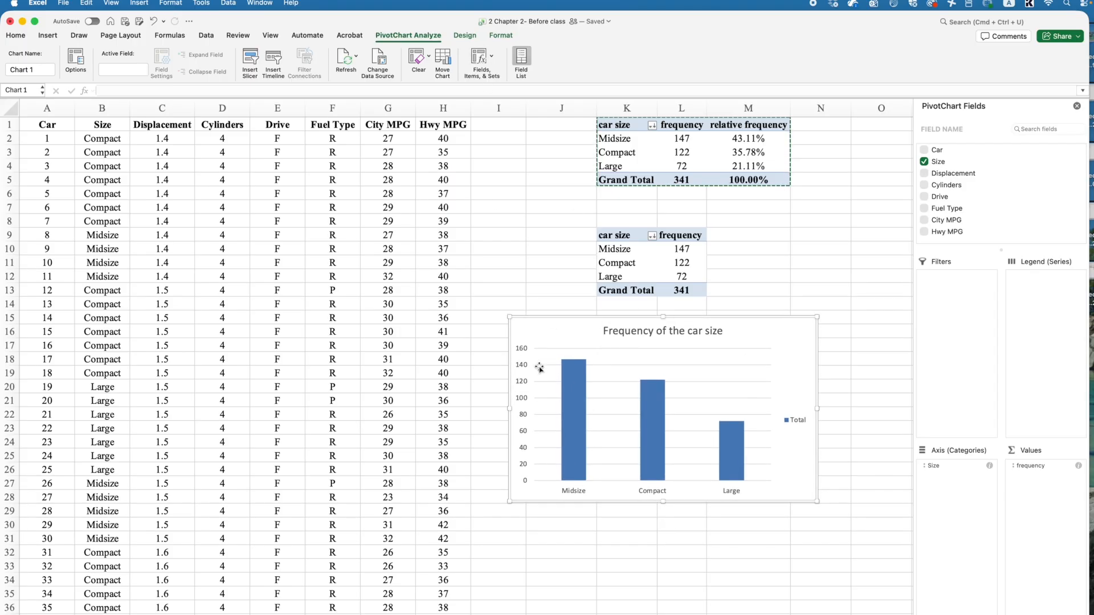
- Add primary horizontal and primary vertical axis titles to the column chart
{"action": "left_click", "coordinate": [461, 37]}
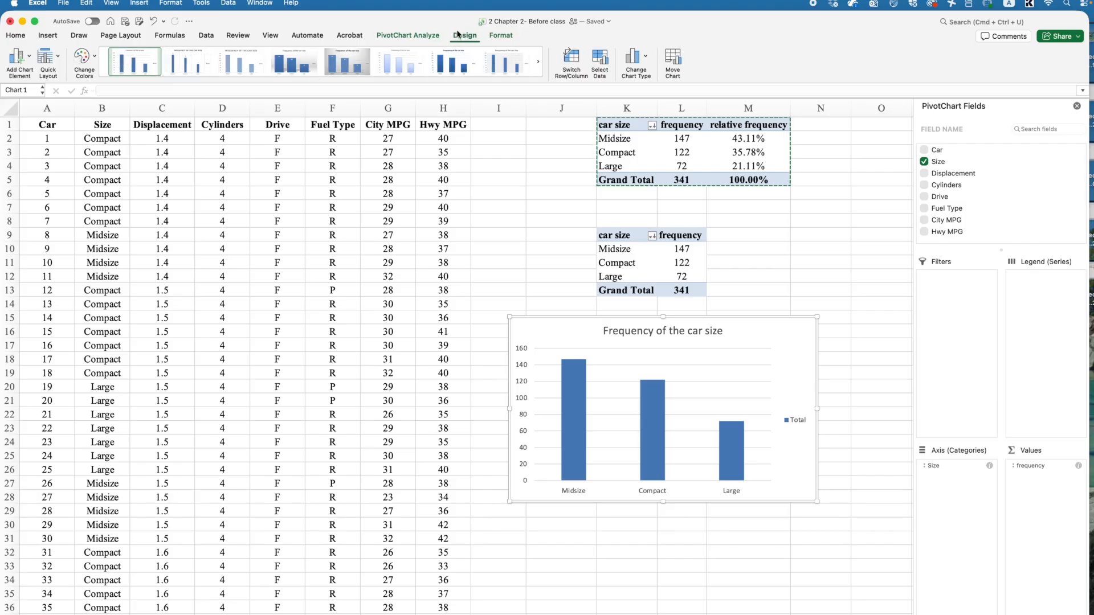
{"action": "left_click", "coordinate": [25, 57]}
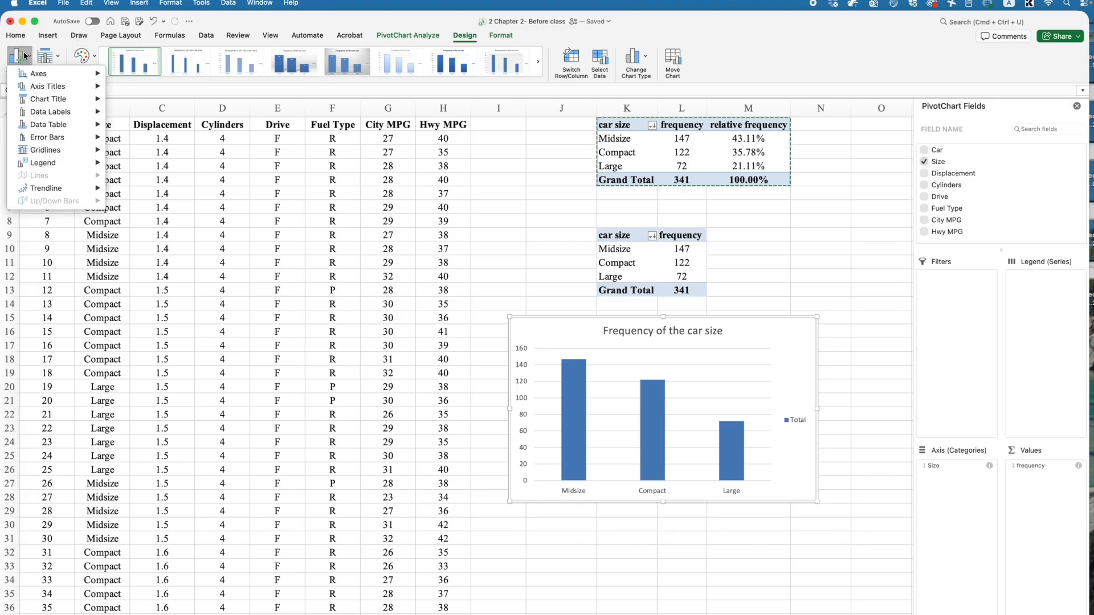
{"action": "mouse_move", "coordinate": [37, 86]}
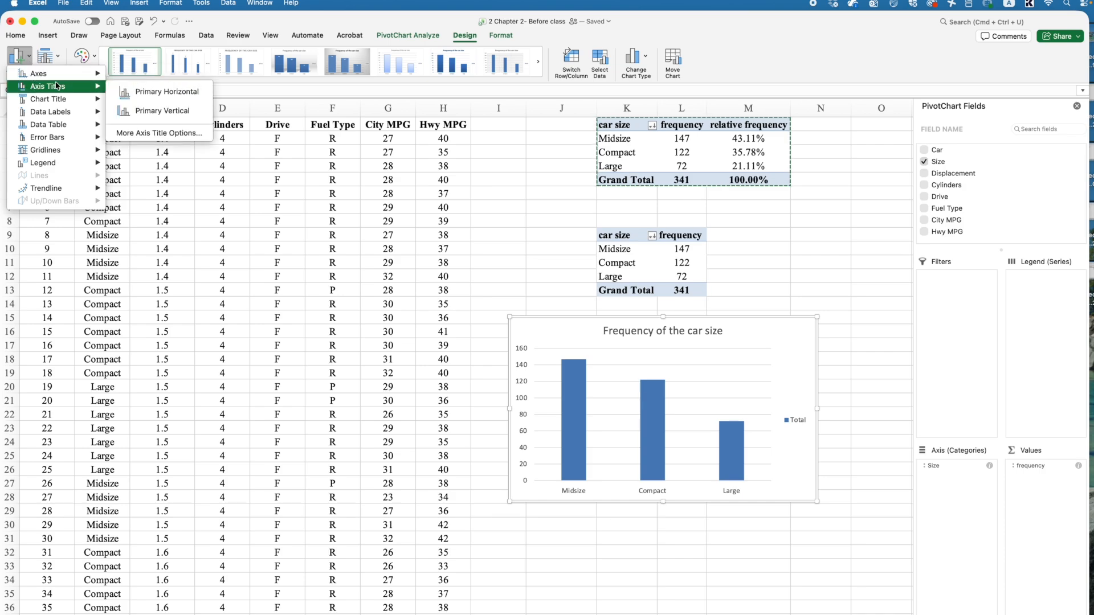
{"action": "left_click", "coordinate": [171, 91]}
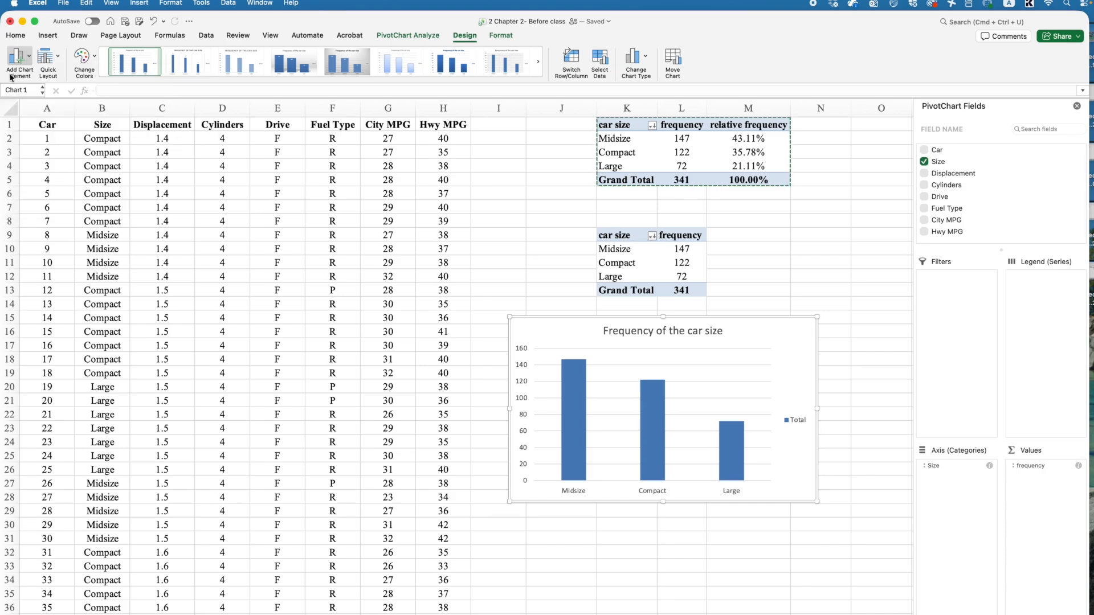
{"action": "left_click", "coordinate": [17, 57]}
{"action": "mouse_move", "coordinate": [57, 87]}
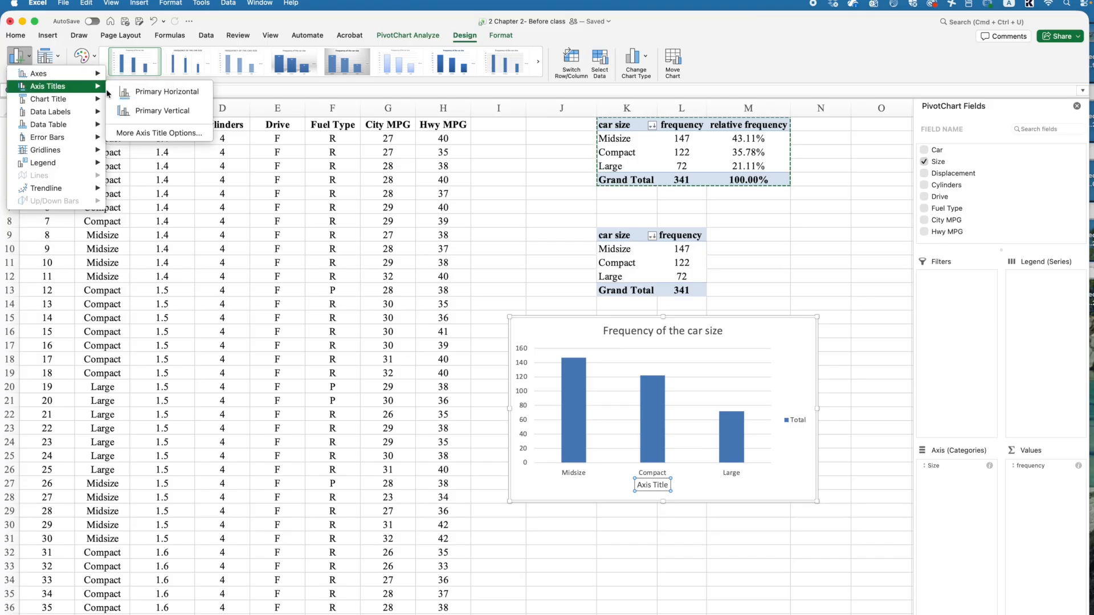
{"action": "left_click", "coordinate": [163, 108]}
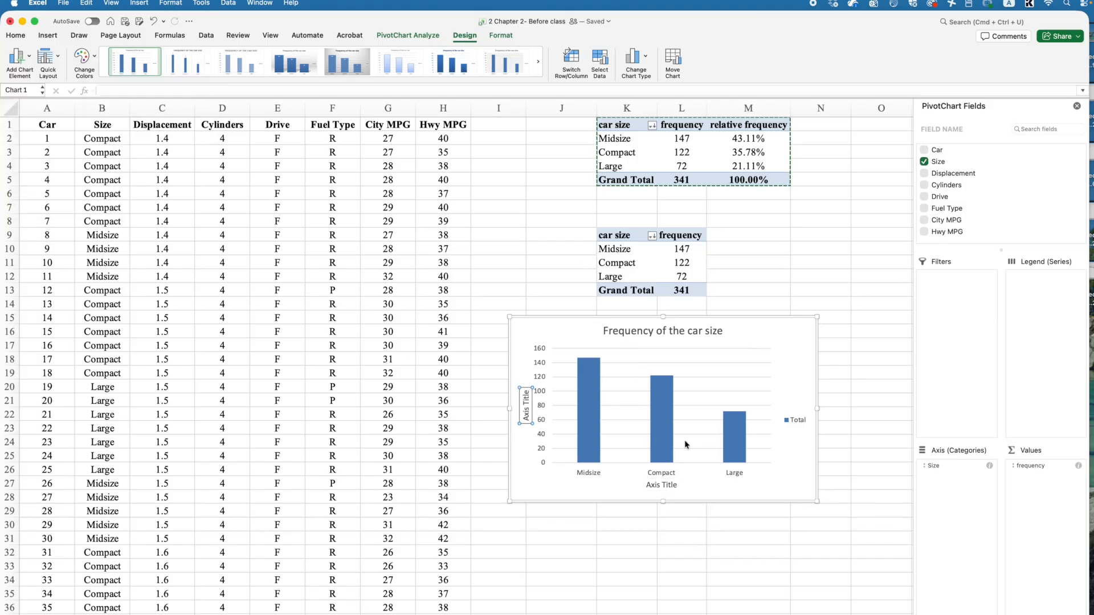
- Set the horizontal axis title to "Car size" and the vertical axis title to "Frequency"
{"action": "left_click", "coordinate": [659, 485]}
{"action": "double_click", "coordinate": [653, 486]}
{"action": "triple_click", "coordinate": [653, 486]}
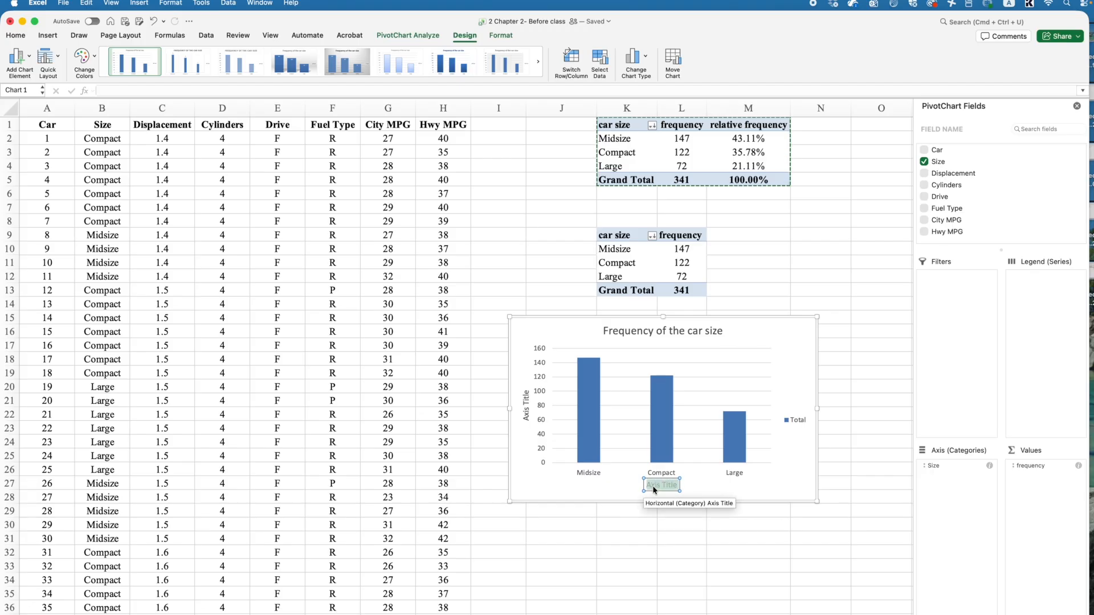
{"action": "type", "text": "Car size"}
{"action": "left_click", "coordinate": [527, 401]}
{"action": "double_click", "coordinate": [525, 401]}
{"action": "triple_click", "coordinate": [525, 400]}
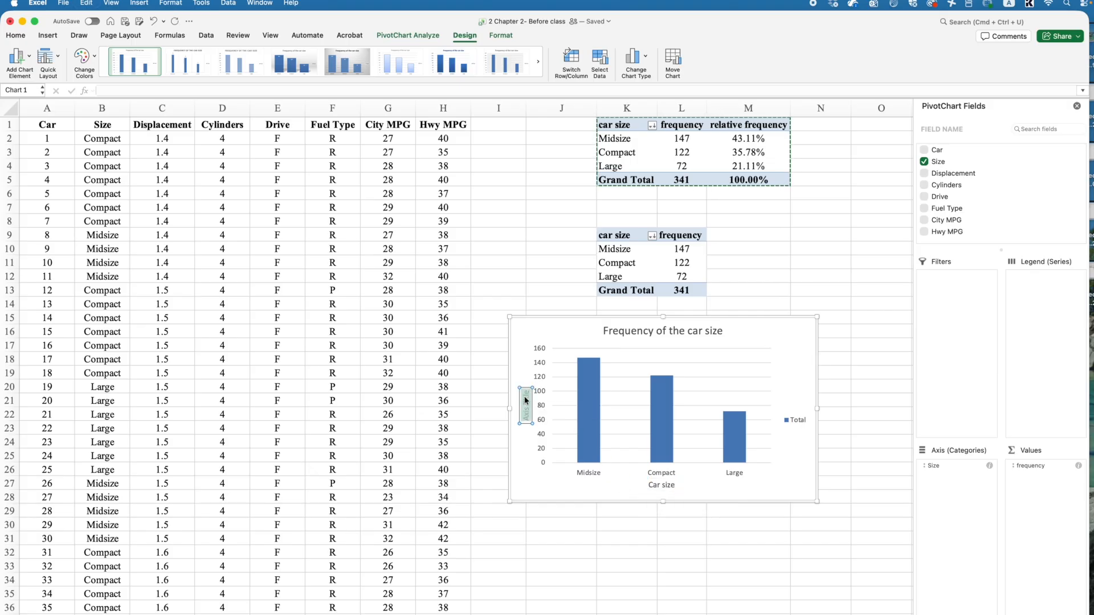
{"action": "type", "text": "Frequency"}
- Delete the Total legend from the column chart
{"action": "left_click", "coordinate": [662, 404]}
{"action": "left_click", "coordinate": [664, 405]}
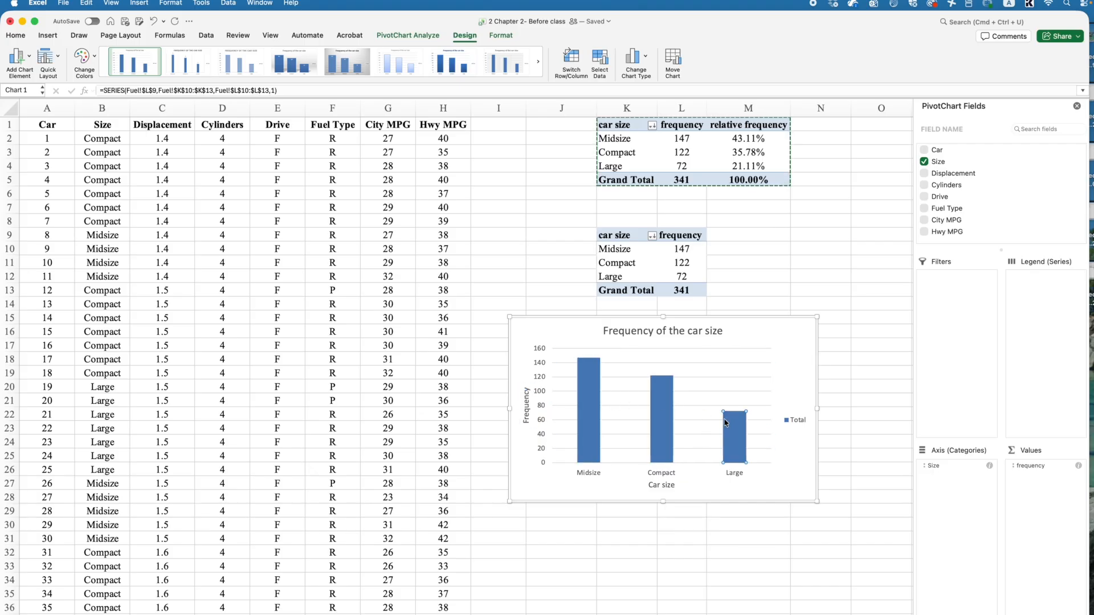
{"action": "left_click", "coordinate": [609, 401]}
{"action": "left_click", "coordinate": [812, 421]}
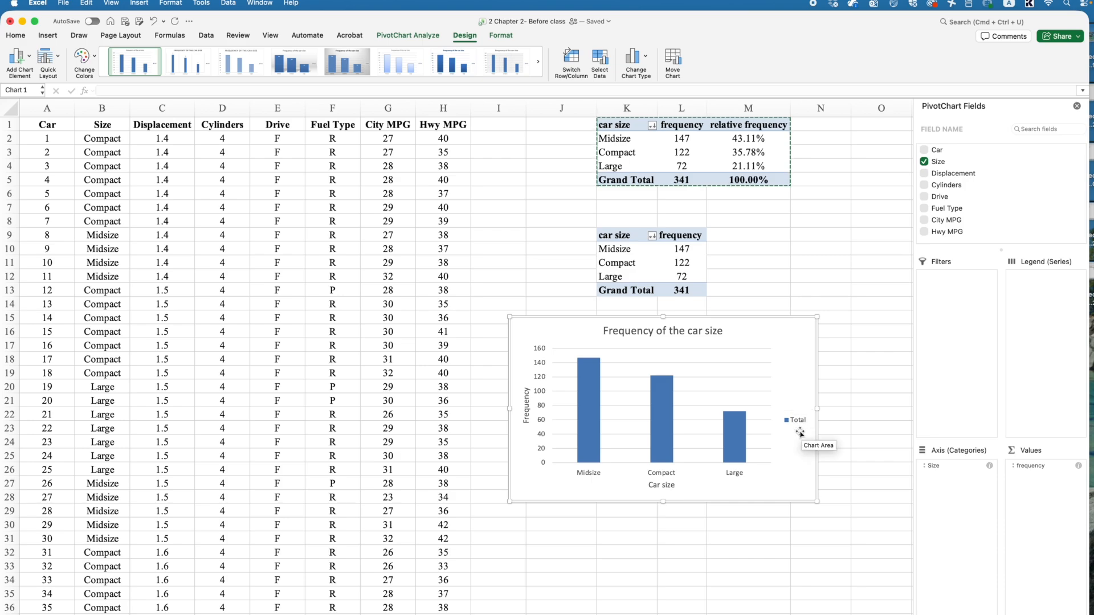
{"action": "key", "text": "Delete"}
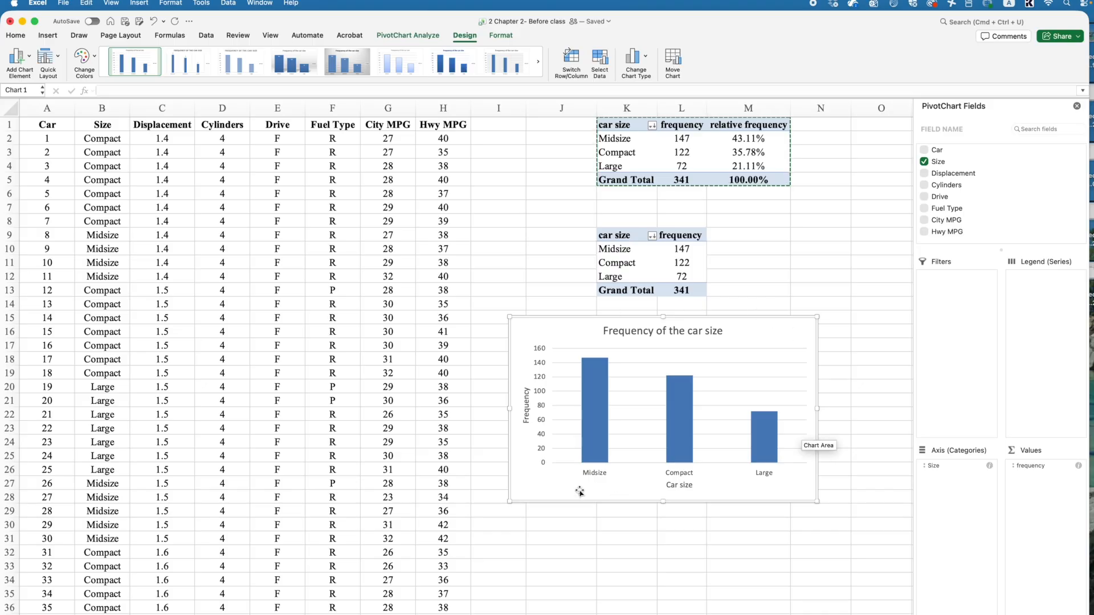
- Set all text in the column chart to 12-point Times New Roman
{"action": "mouse_move", "coordinate": [601, 433]}
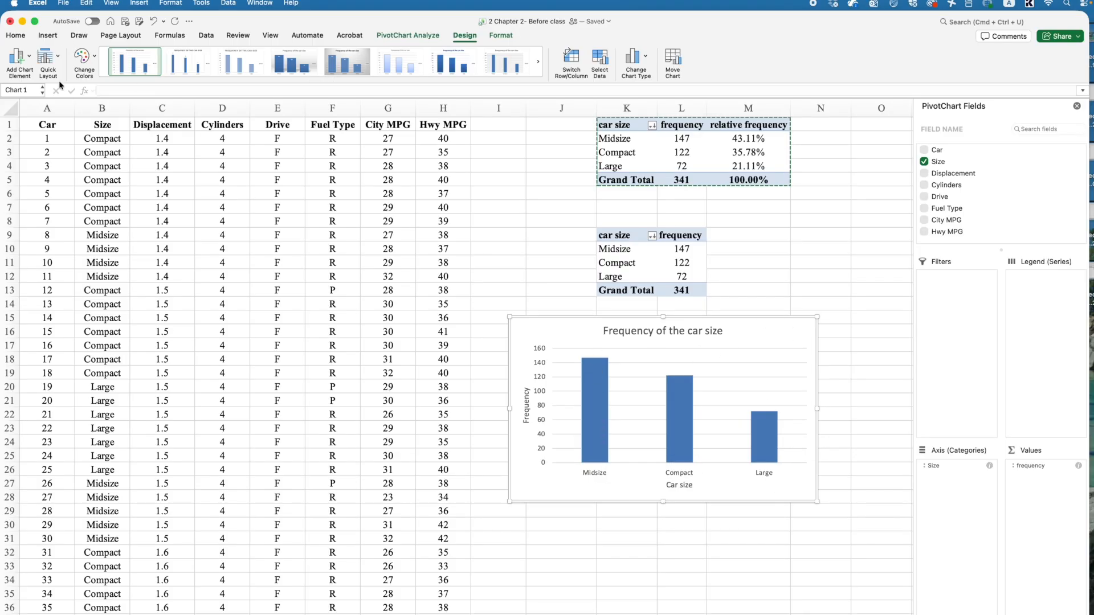
{"action": "left_click", "coordinate": [16, 36]}
{"action": "left_click", "coordinate": [192, 55]}
{"action": "left_click", "coordinate": [191, 55]}
{"action": "left_click", "coordinate": [191, 55]}
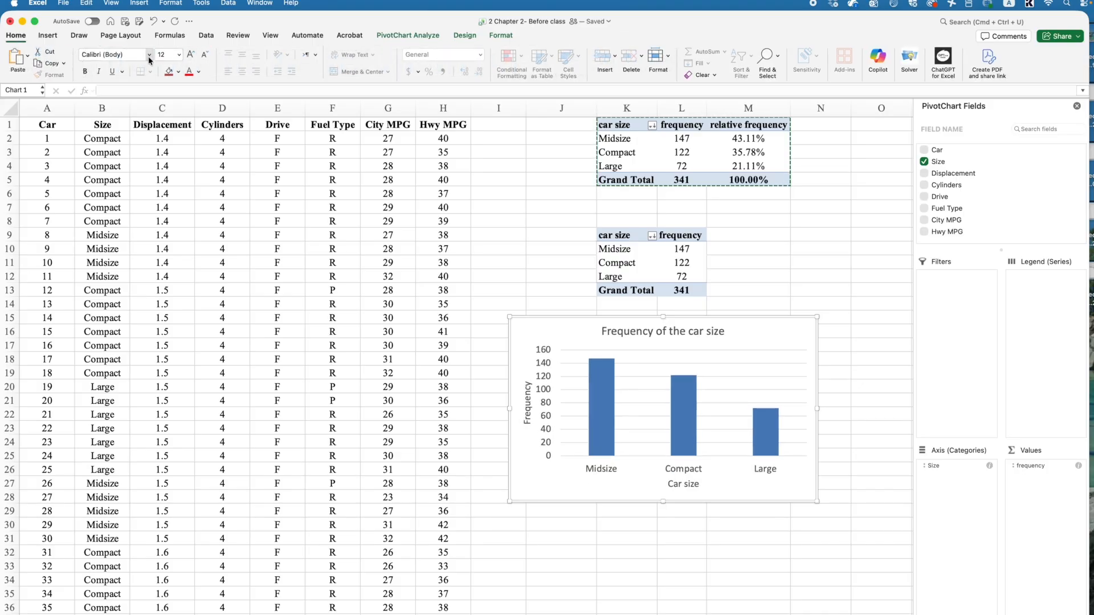
{"action": "left_click", "coordinate": [150, 54]}
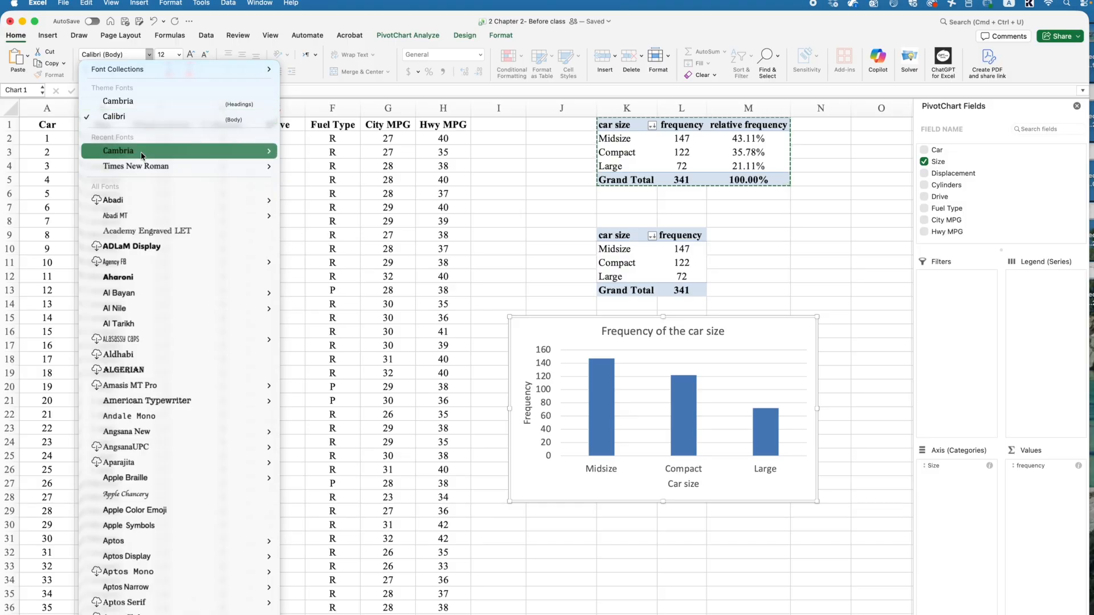
{"action": "left_click", "coordinate": [145, 166]}
- Format the chart title "Frequency of the car size" as bold italic at 18 points
{"action": "left_click", "coordinate": [666, 333]}
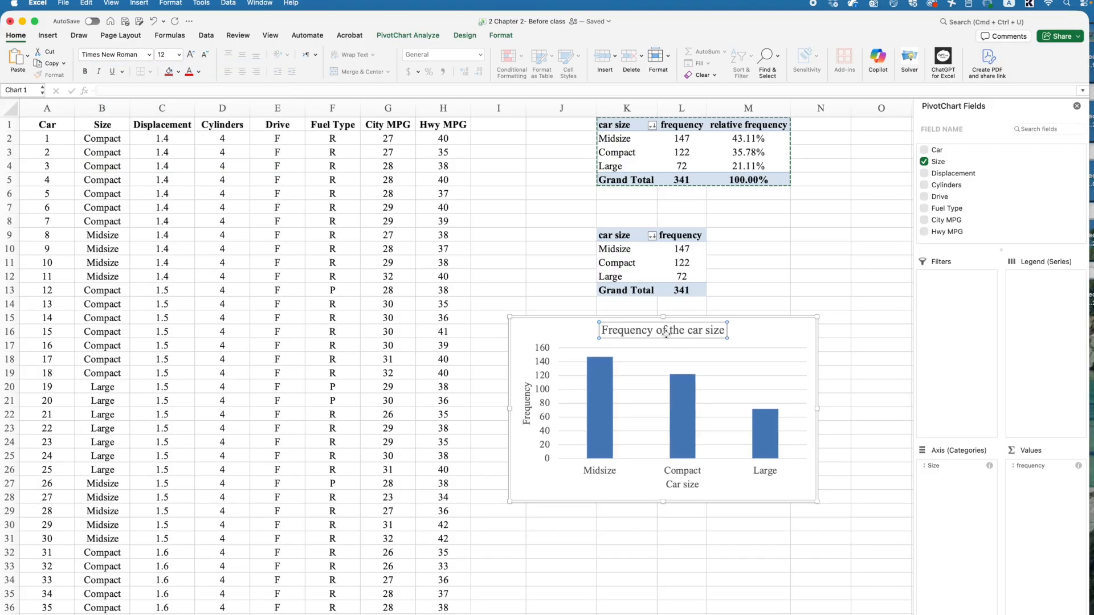
{"action": "left_click", "coordinate": [85, 71]}
{"action": "left_click", "coordinate": [99, 71]}
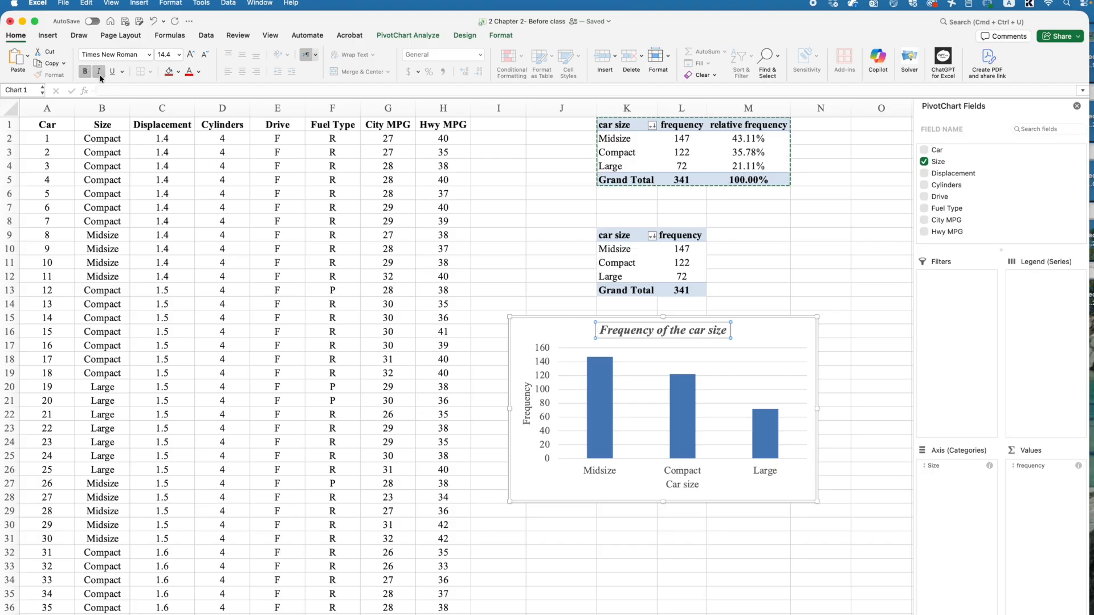
{"action": "left_click", "coordinate": [191, 55]}
{"action": "left_click", "coordinate": [191, 54]}
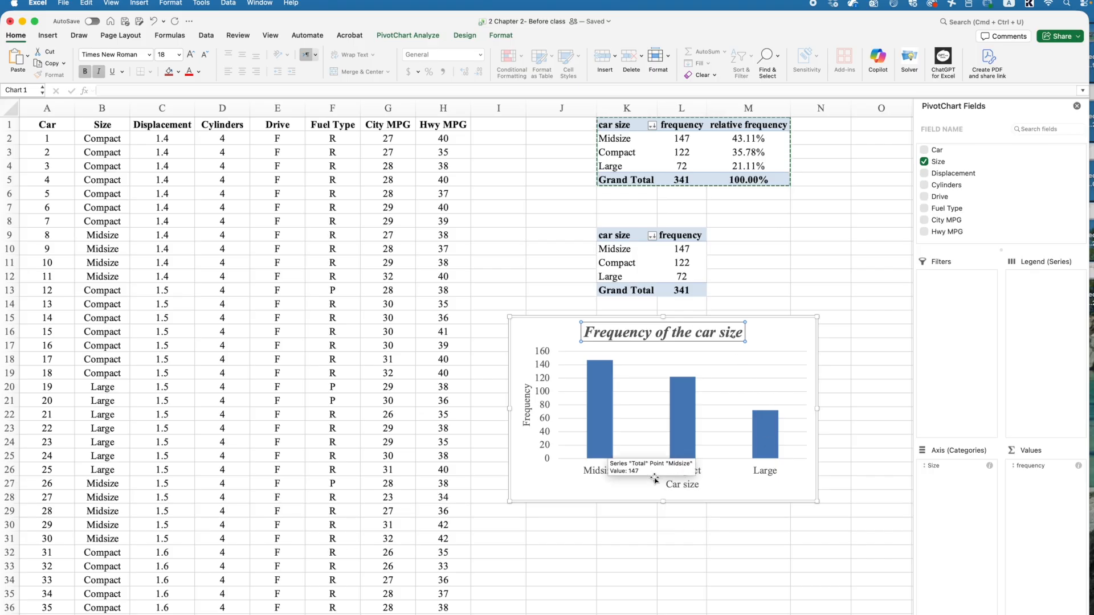
- Apply the chart style with a dark background and glossy blue columns to the whole column chart
{"action": "left_click", "coordinate": [803, 318]}
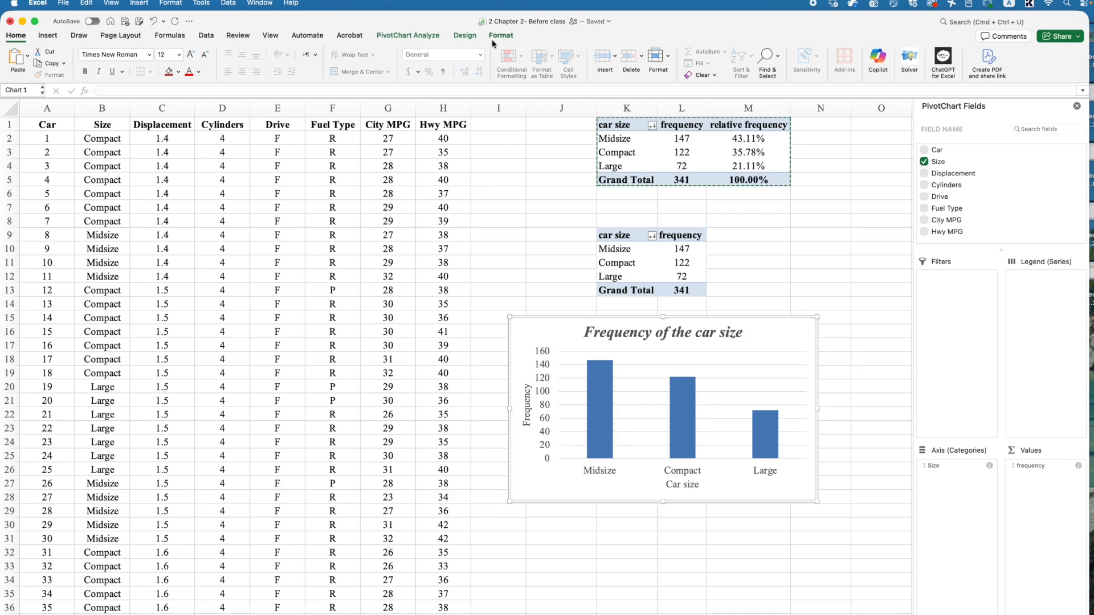
{"action": "left_click", "coordinate": [464, 36]}
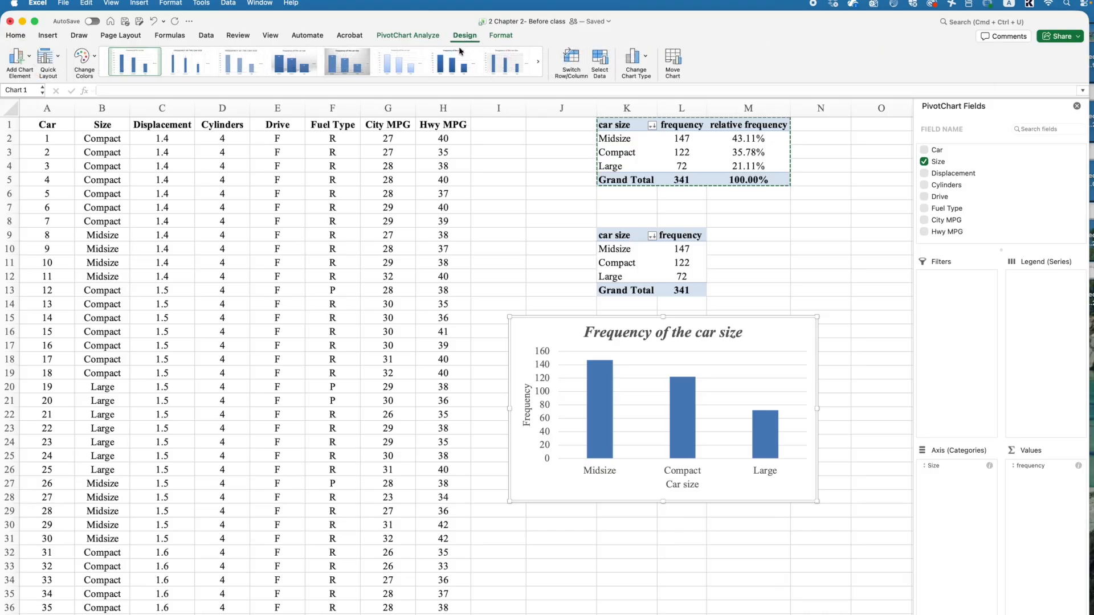
{"action": "left_click", "coordinate": [323, 80]}
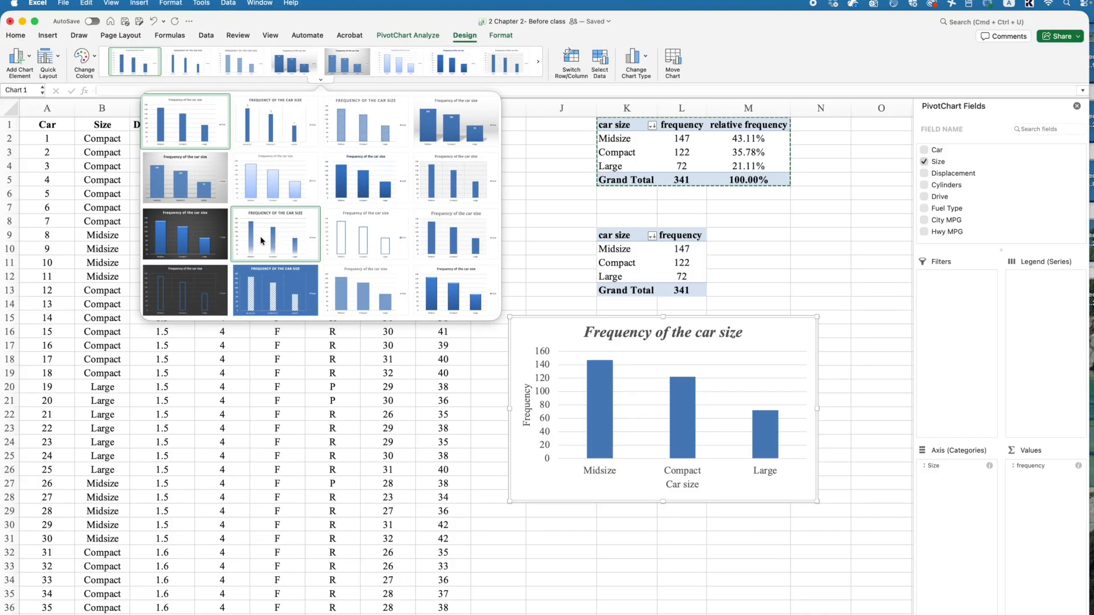
{"action": "left_click", "coordinate": [196, 235]}
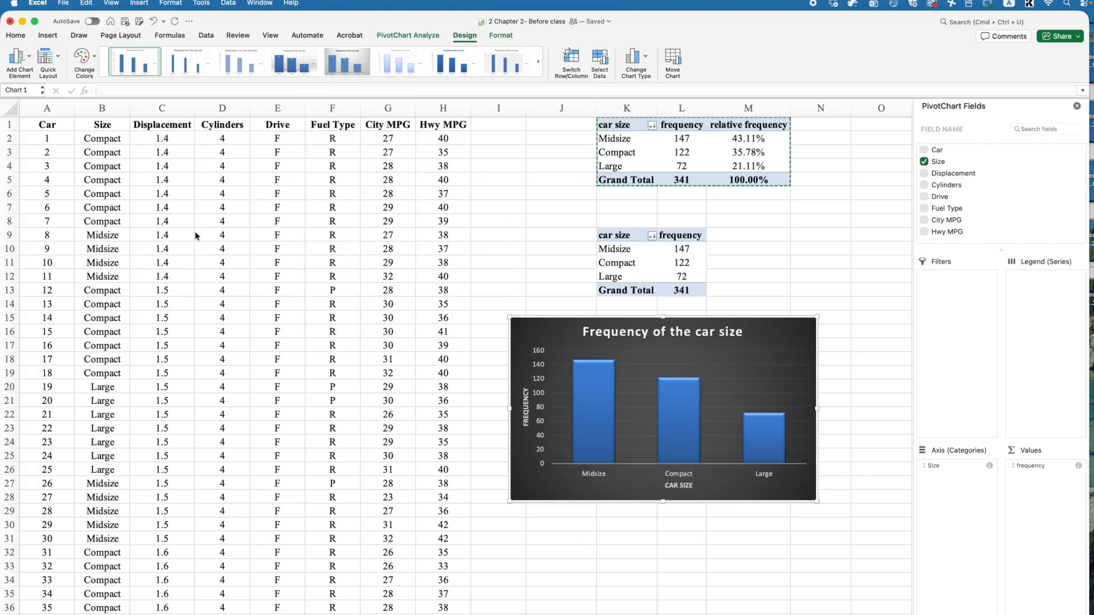